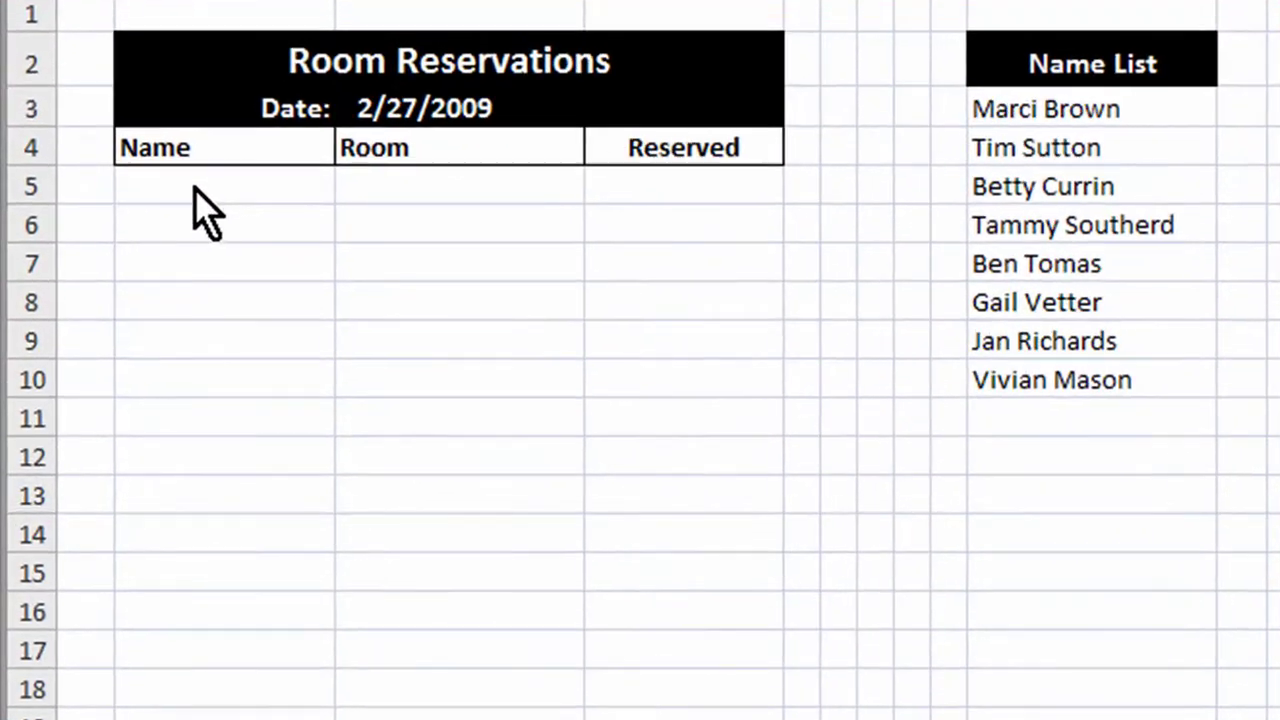
Step: Select the Name cells B5:B17 and open Data Validation from the Data tab
{"action": "left_click", "coordinate": [155, 237]}
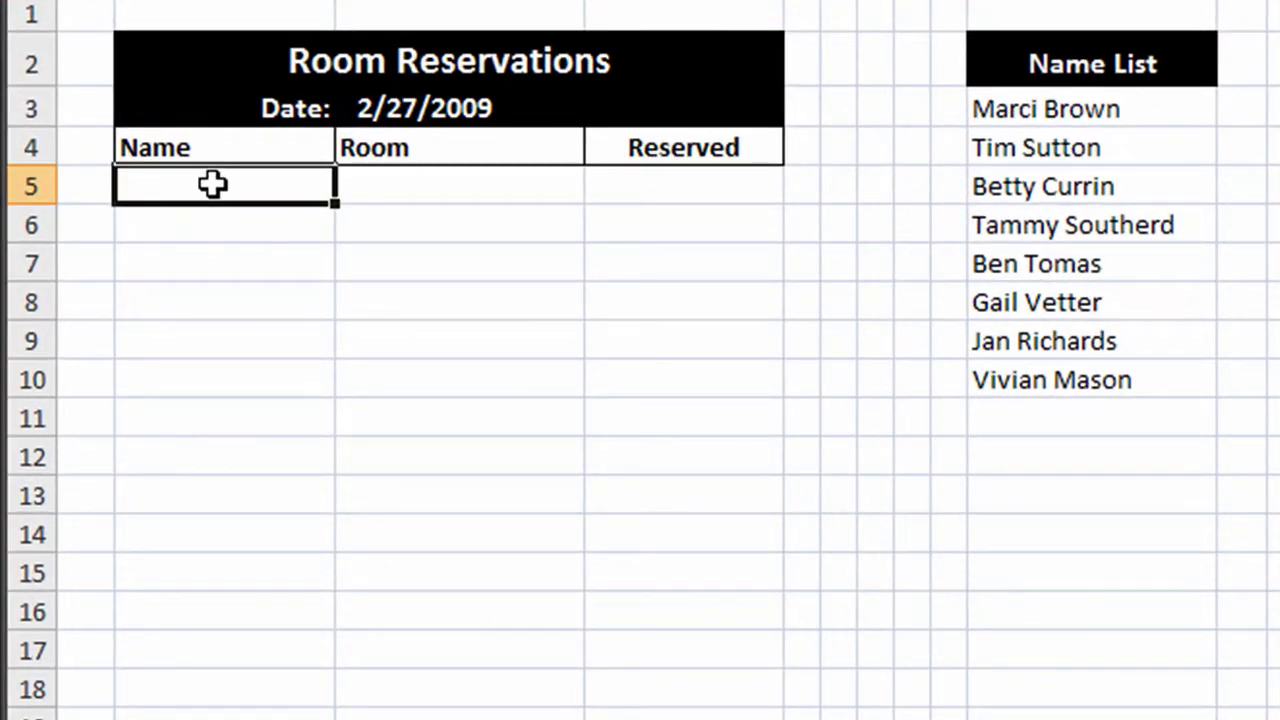
{"action": "left_click_drag", "start_coordinate": [213, 183], "coordinate": [230, 678]}
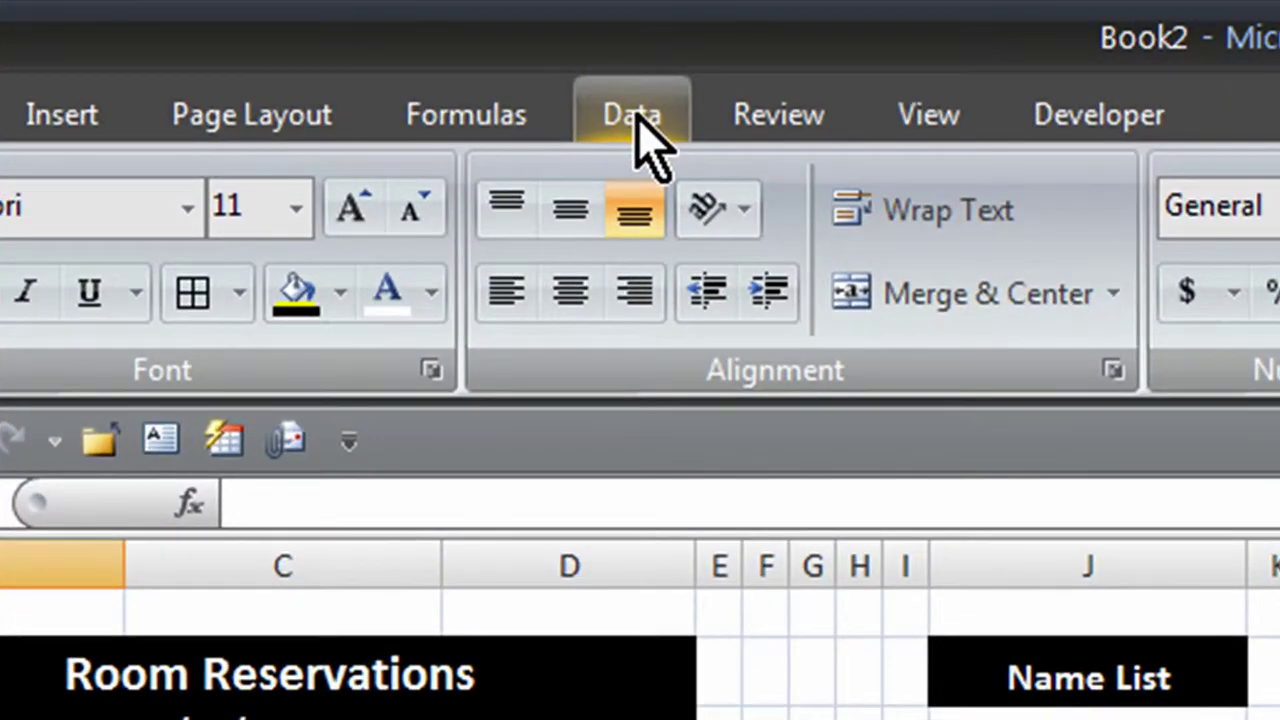
{"action": "left_click", "coordinate": [637, 118]}
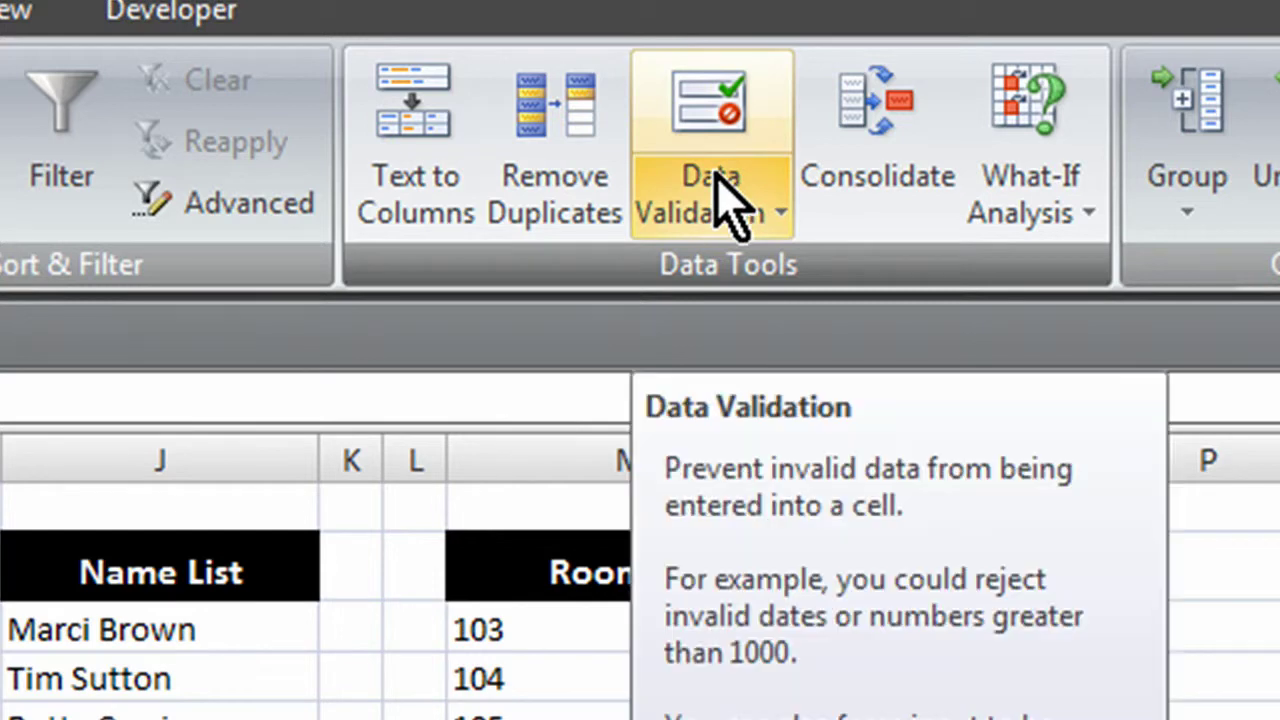
{"action": "left_click", "coordinate": [722, 204]}
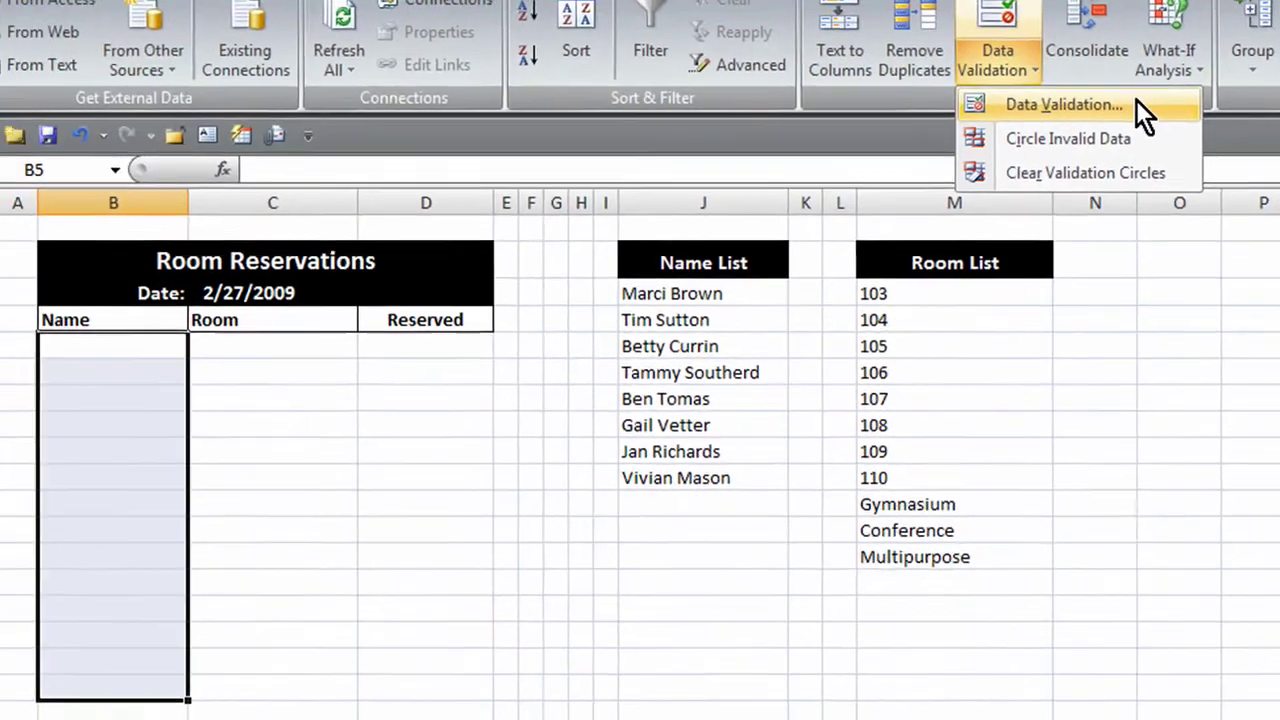
Step: Allow a List for the Name cells, sourced from the Name List range =$J$3:$J$10
{"action": "left_click", "coordinate": [960, 278]}
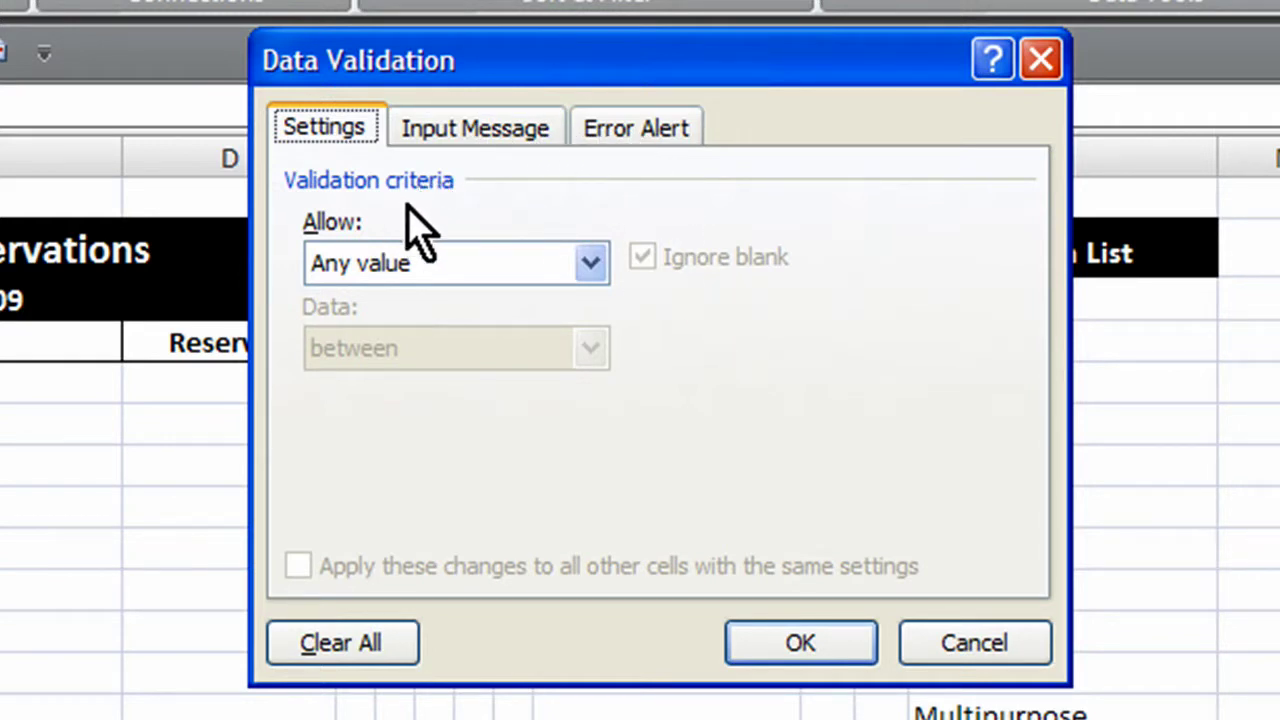
{"action": "left_click", "coordinate": [591, 264]}
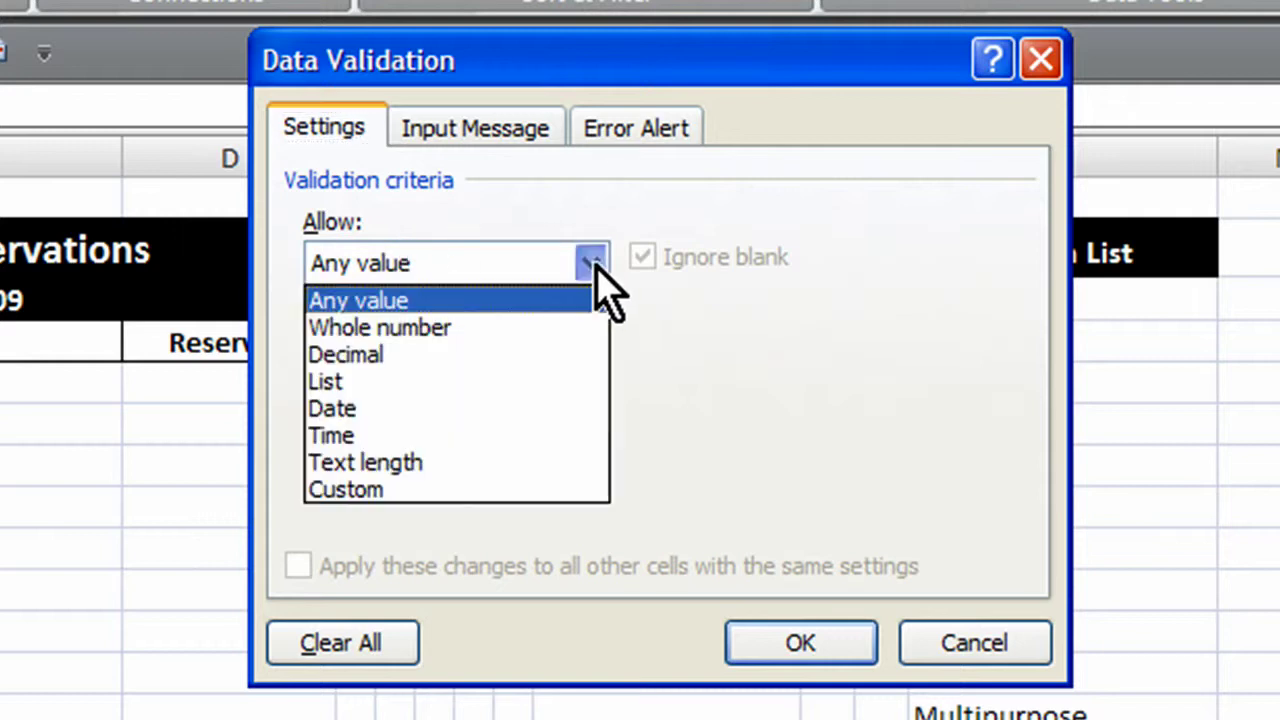
{"action": "left_click", "coordinate": [553, 400]}
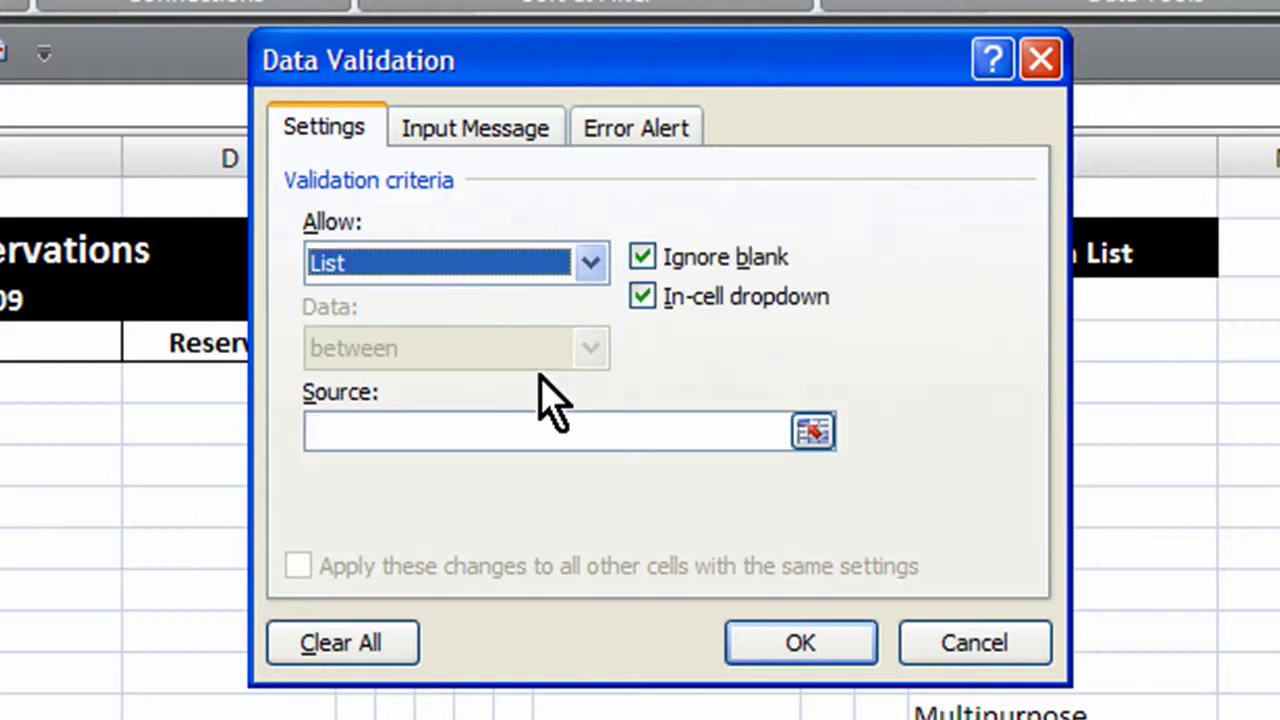
{"action": "left_click", "coordinate": [813, 432]}
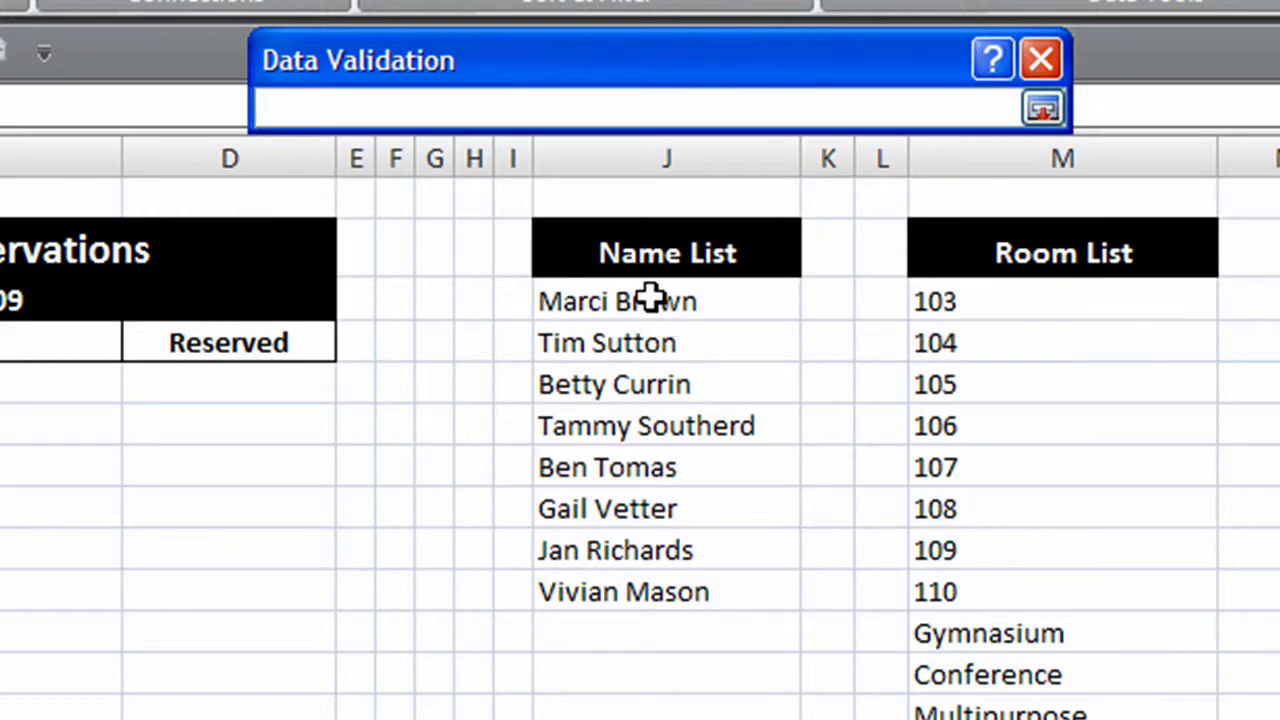
{"action": "left_click_drag", "start_coordinate": [651, 294], "coordinate": [638, 593]}
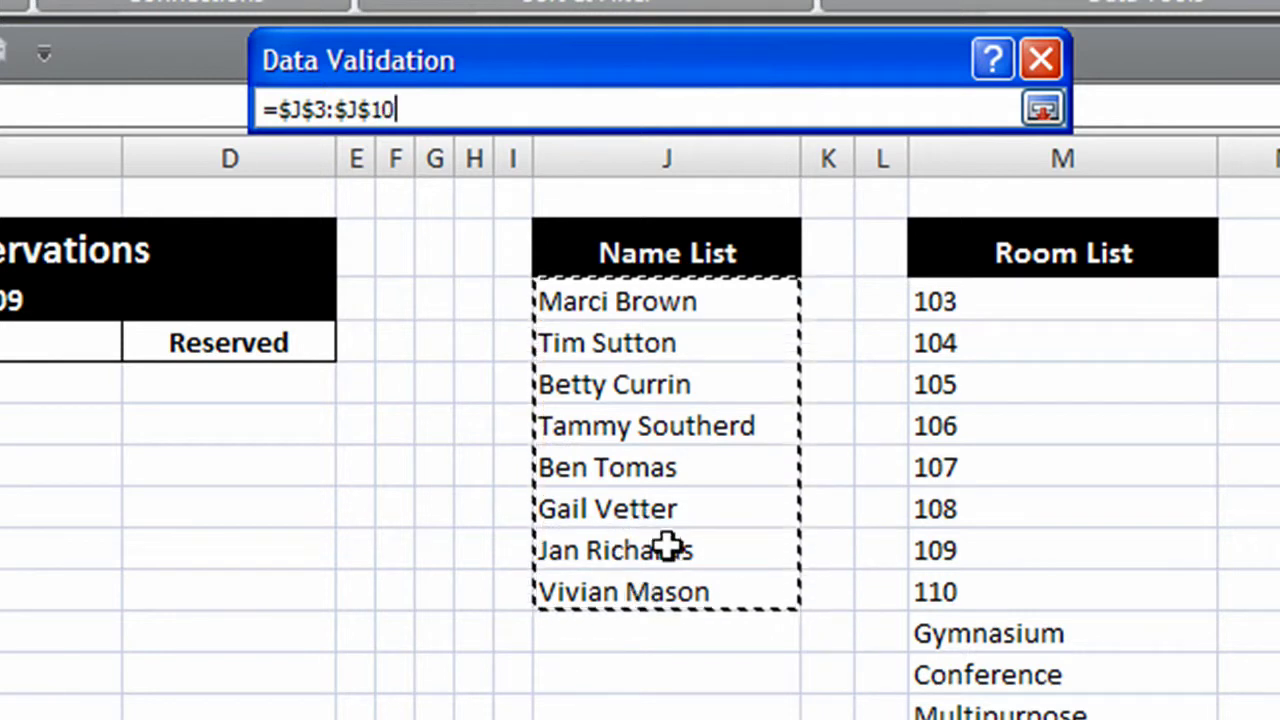
{"action": "left_click", "coordinate": [1056, 117]}
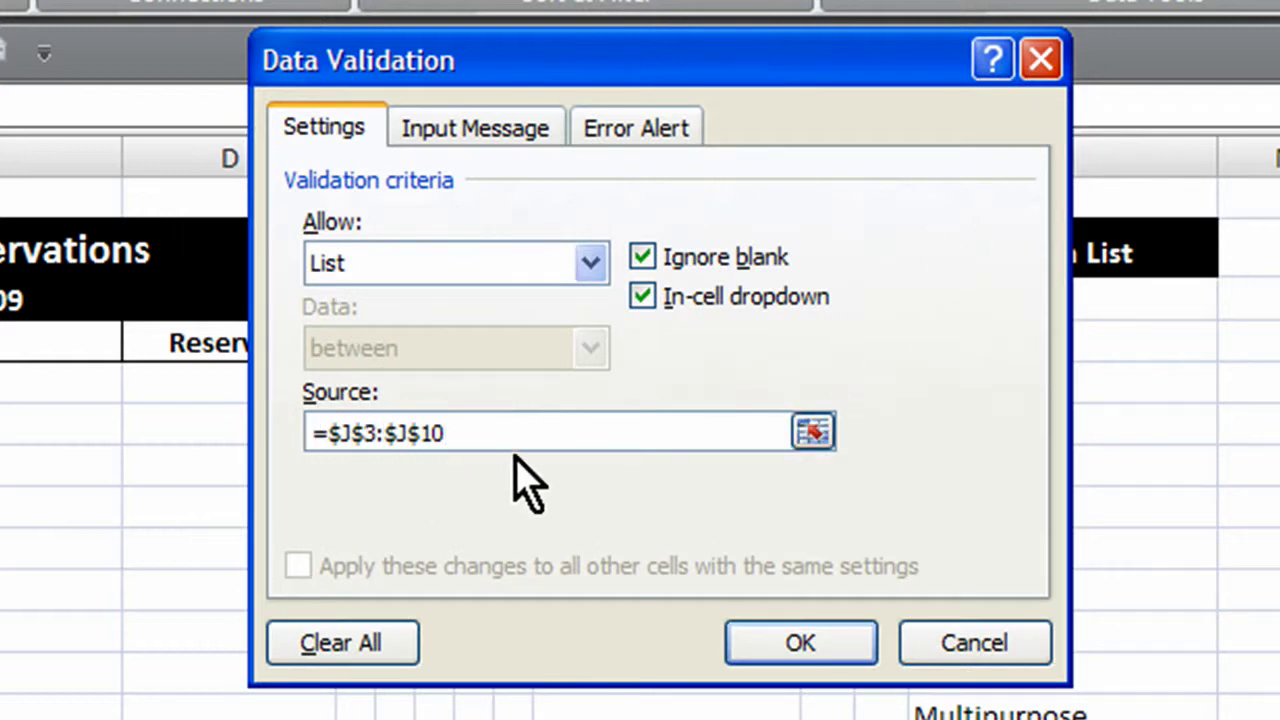
Step: Add input message 'Make a Choice': 'Please select from the list under the drop down arrow'
{"action": "left_click", "coordinate": [505, 143]}
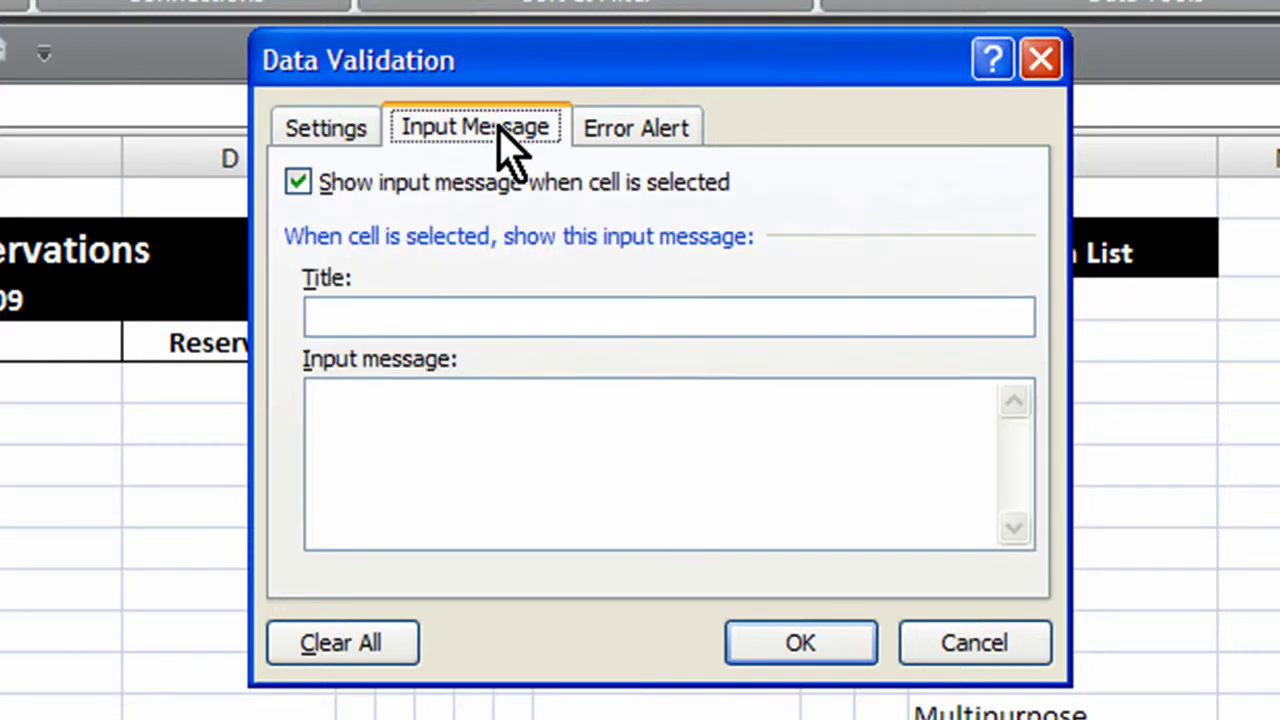
{"action": "left_click", "coordinate": [469, 316]}
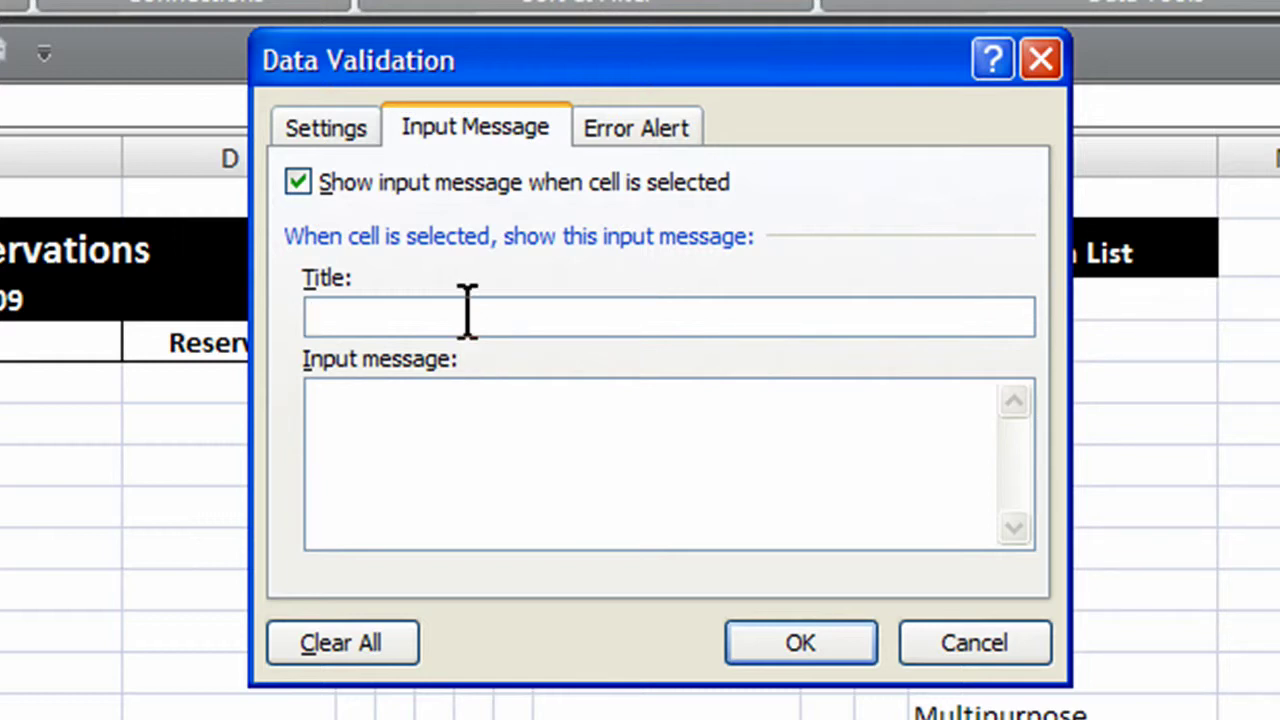
{"action": "type", "text": "Make a"}
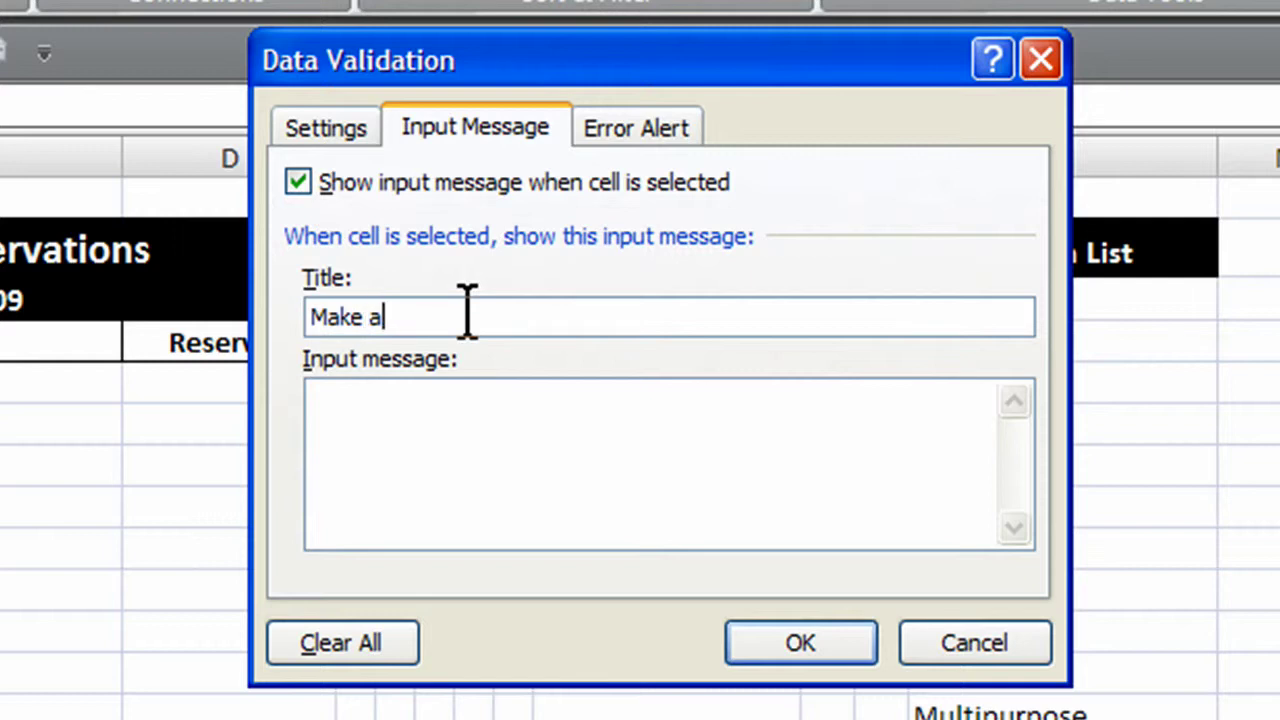
{"action": "type", "text": " Choi"}
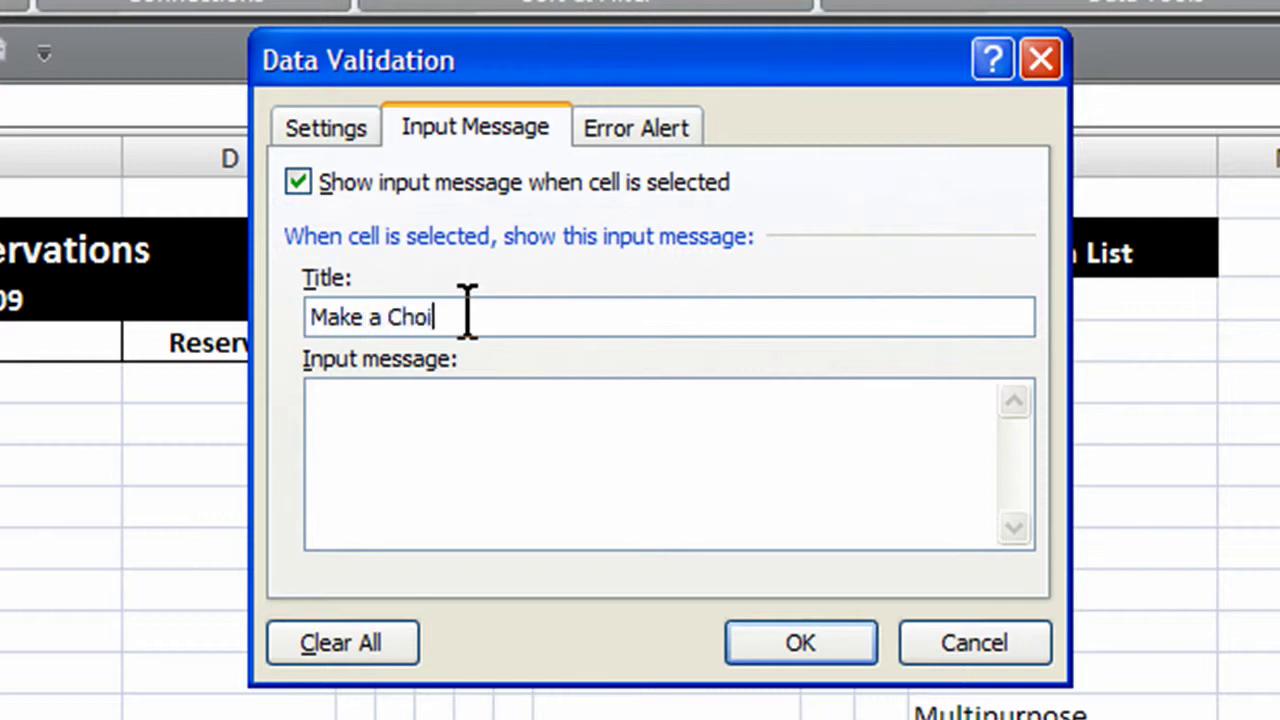
{"action": "type", "text": "ce"}
{"action": "left_click", "coordinate": [448, 410]}
{"action": "type", "text": "Please "}
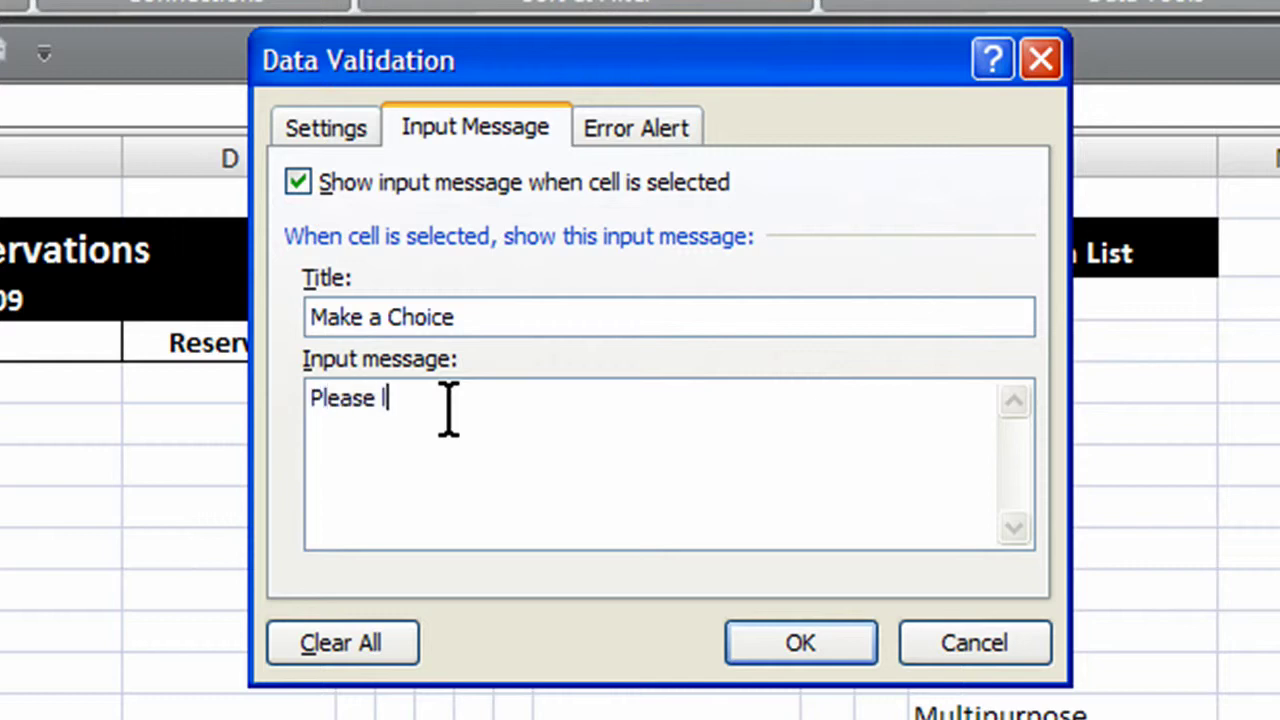
{"action": "type", "text": "select from"}
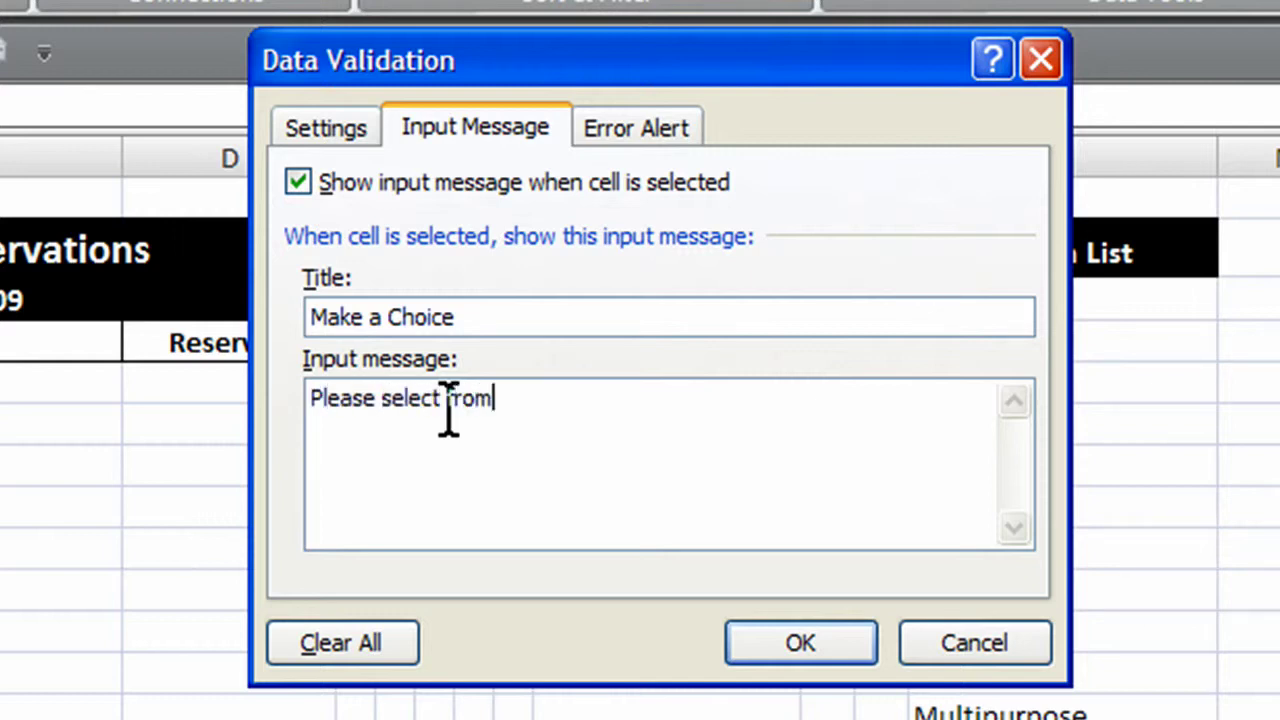
{"action": "type", "text": " the list"}
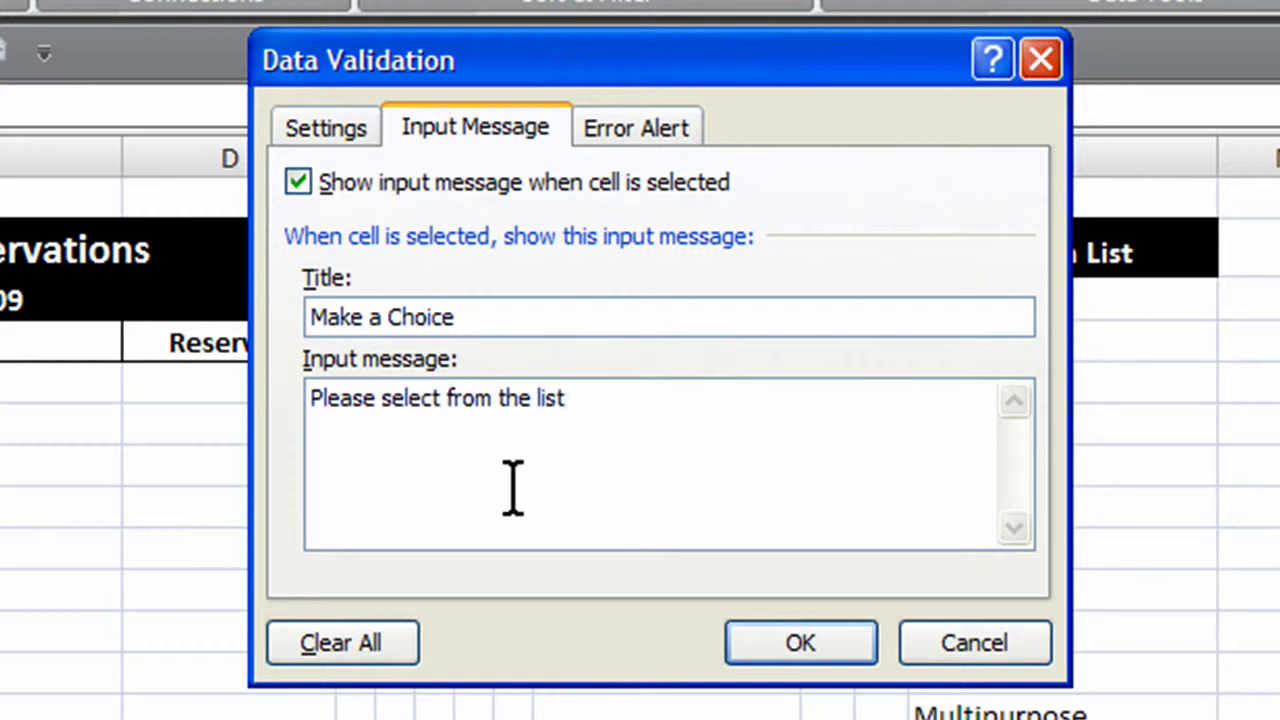
{"action": "type", "text": " under the drop down arrow"}
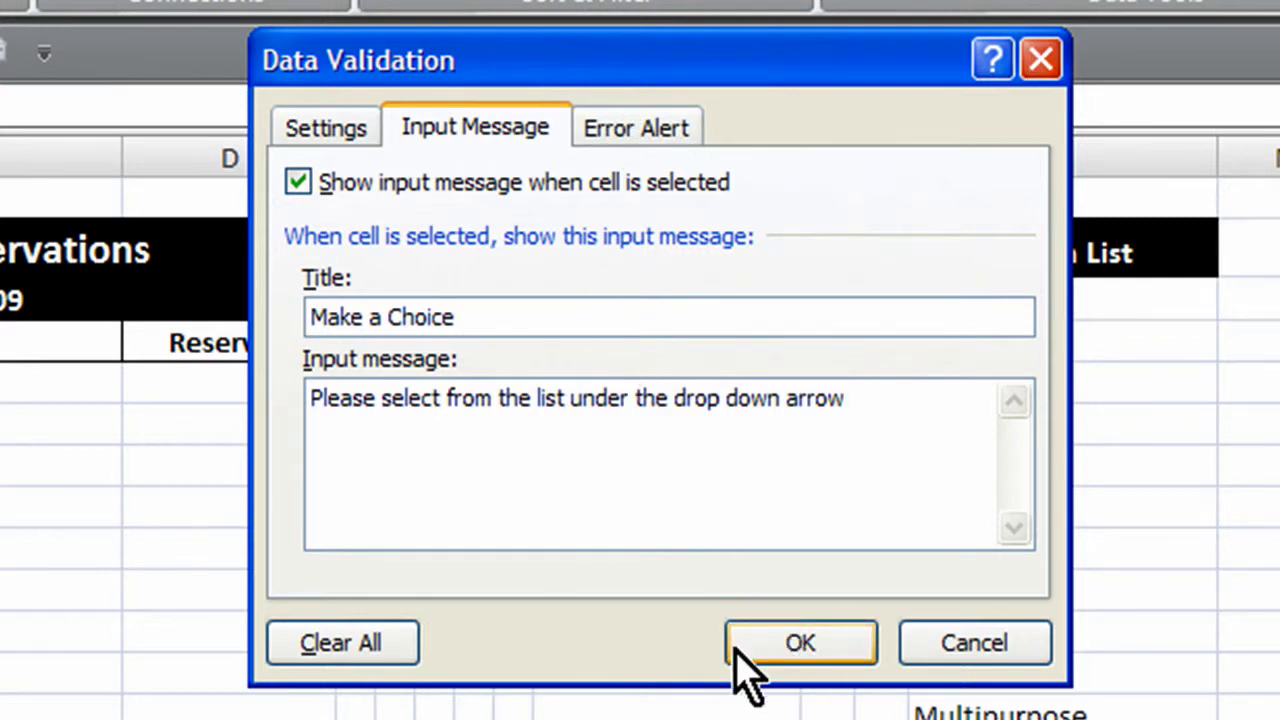
Step: Apply the Name validation, pick a name from B5's dropdown, then check the B6 prompt
{"action": "left_click", "coordinate": [803, 652]}
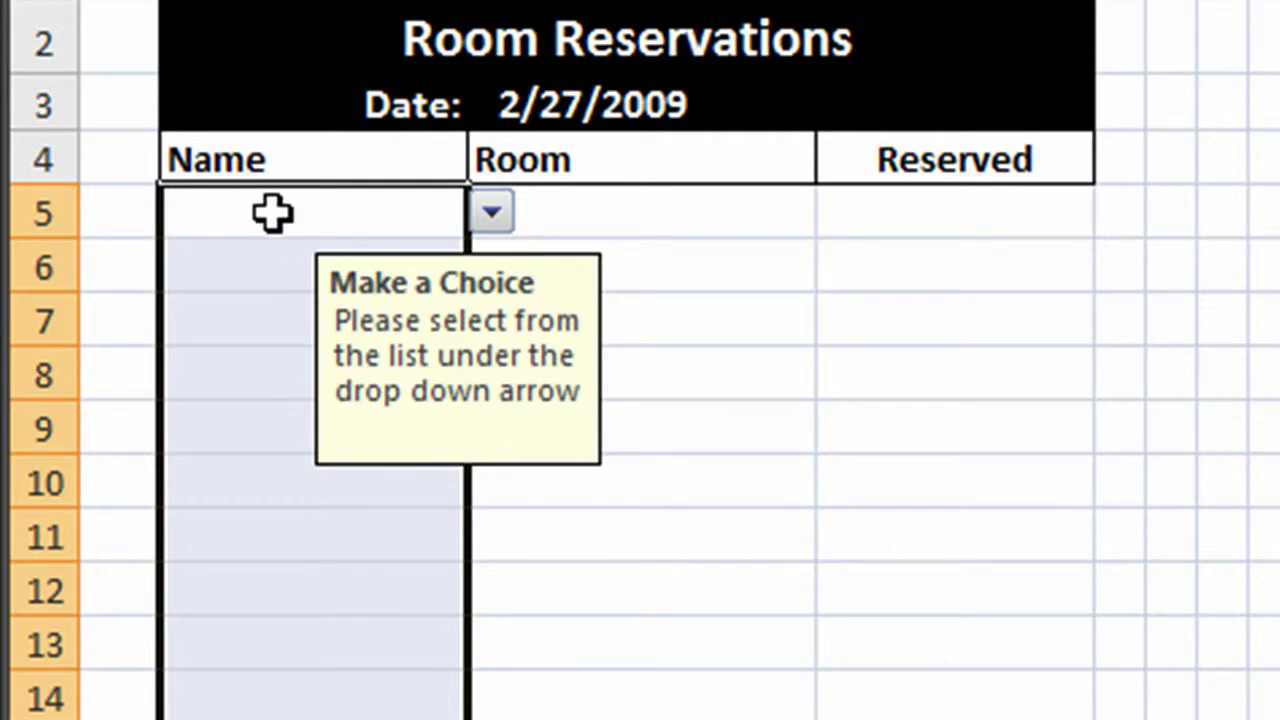
{"action": "left_click", "coordinate": [491, 212]}
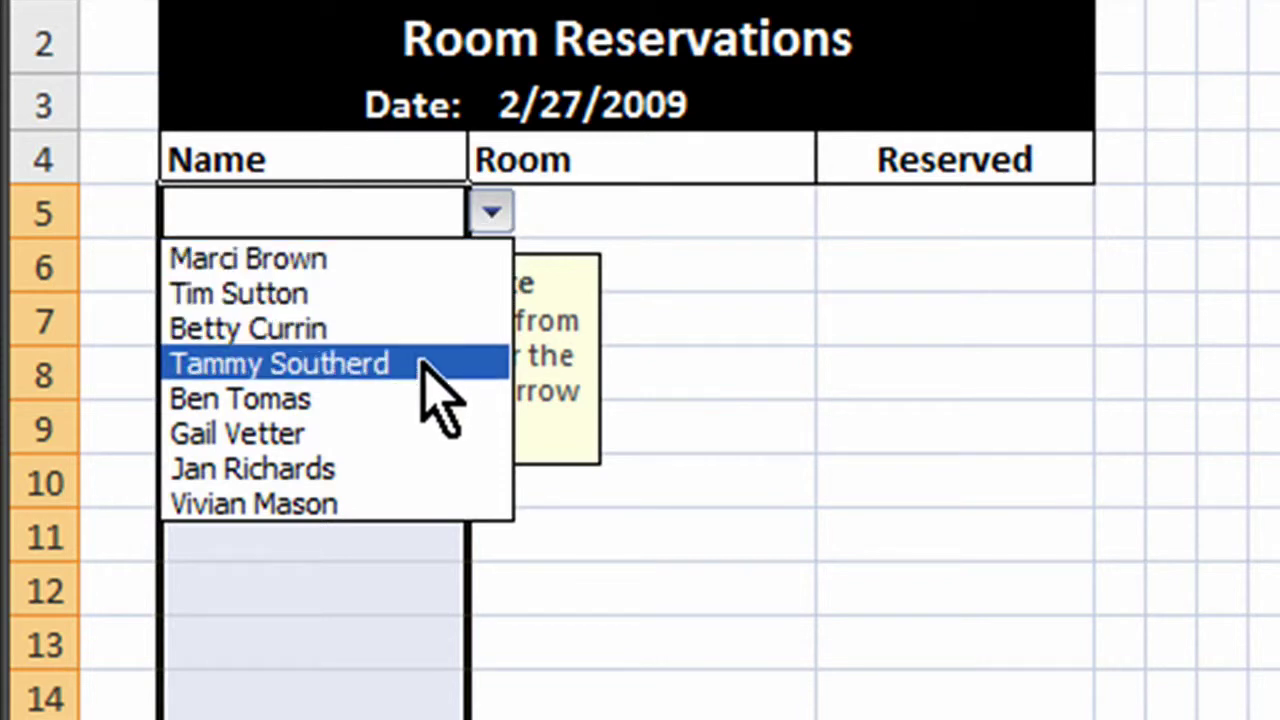
{"action": "left_click", "coordinate": [372, 472]}
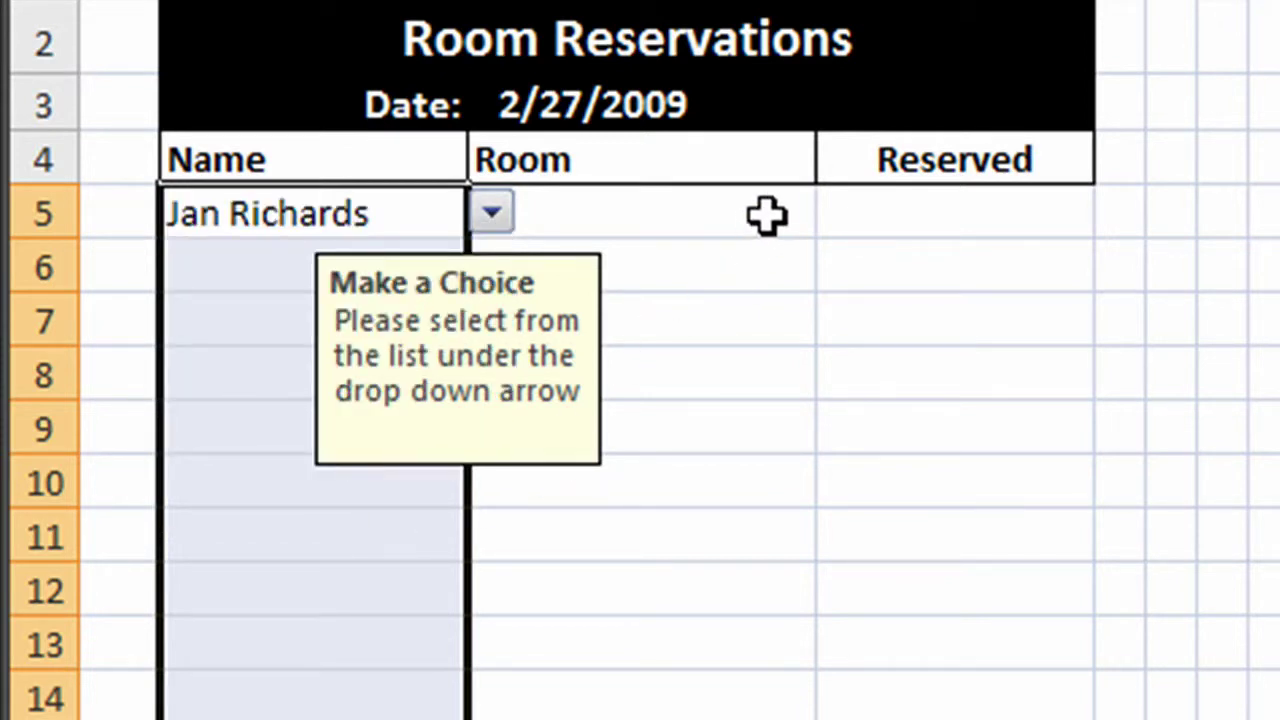
{"action": "left_click", "coordinate": [248, 264]}
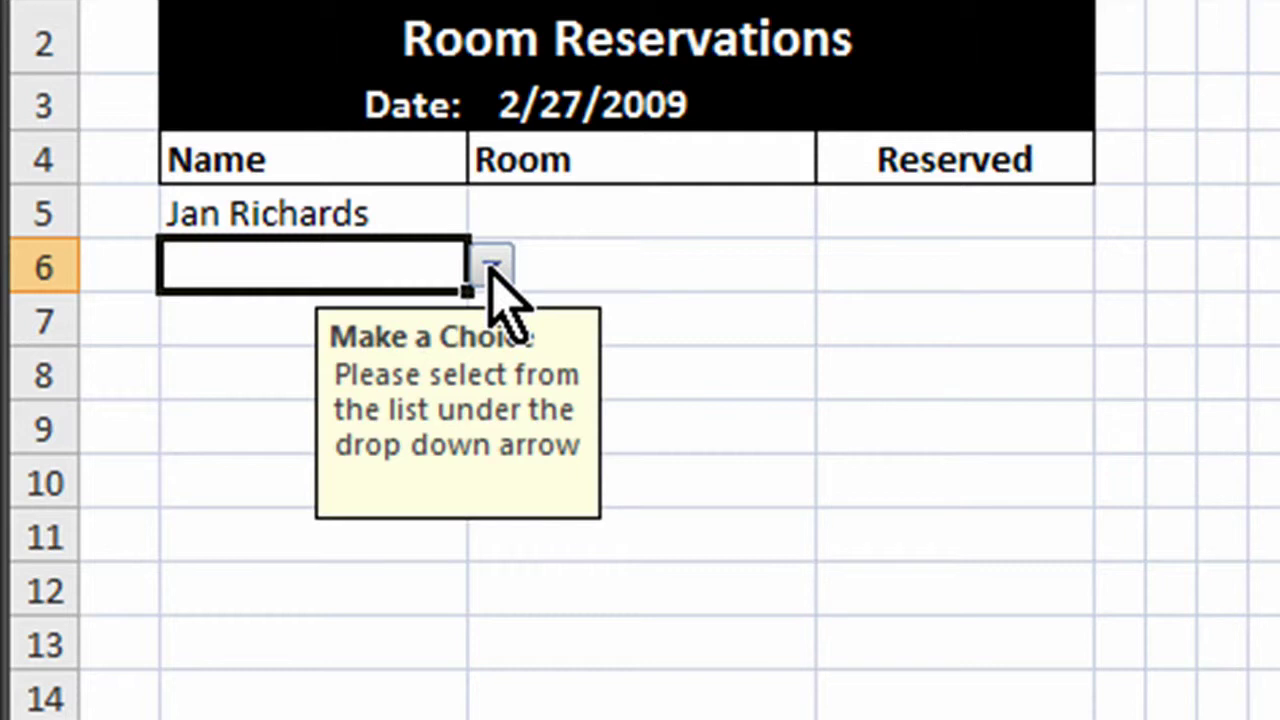
Step: Select the Room cells C5:C18 and open their Data Validation settings
{"action": "left_click", "coordinate": [615, 221]}
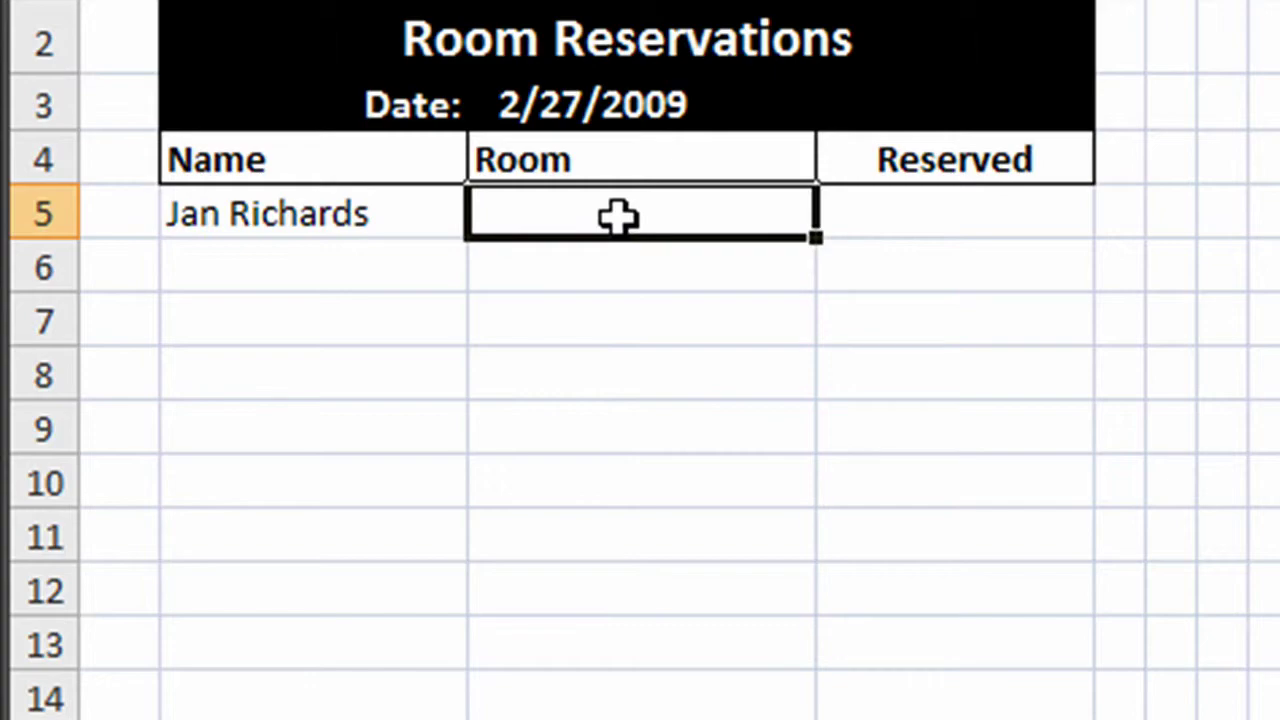
{"action": "left_click_drag", "start_coordinate": [617, 218], "coordinate": [589, 719]}
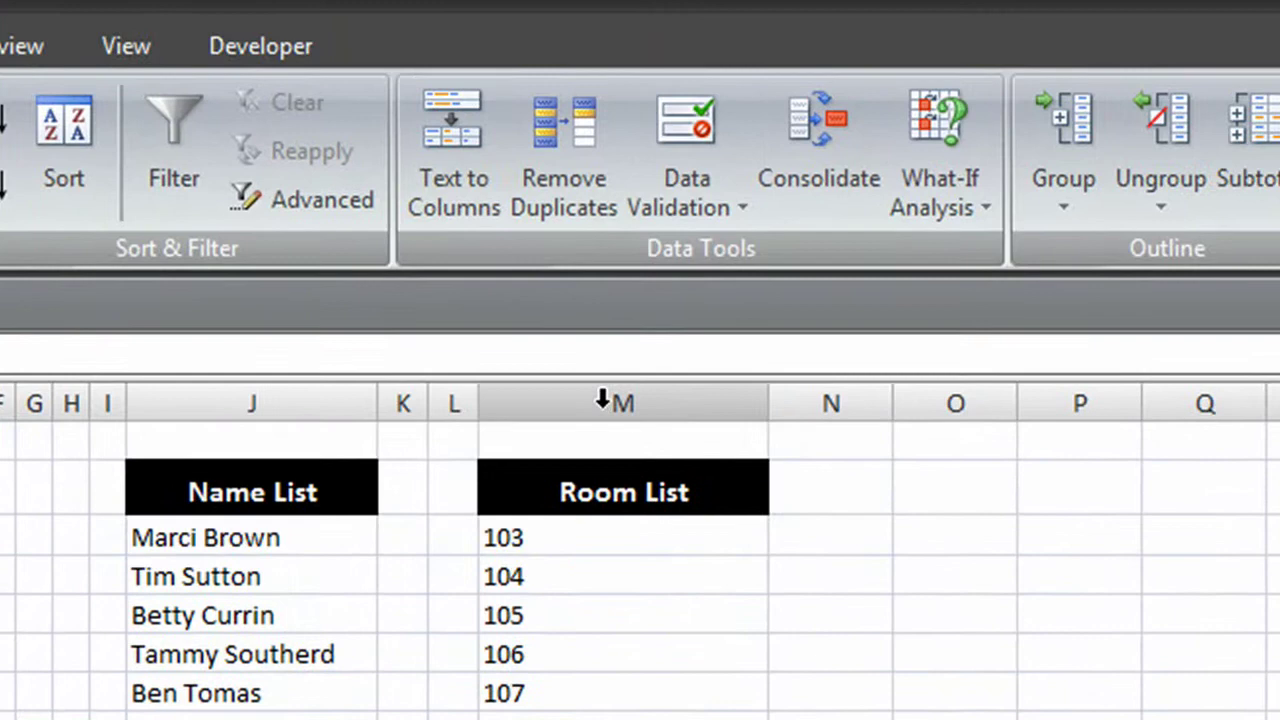
{"action": "left_click", "coordinate": [700, 134]}
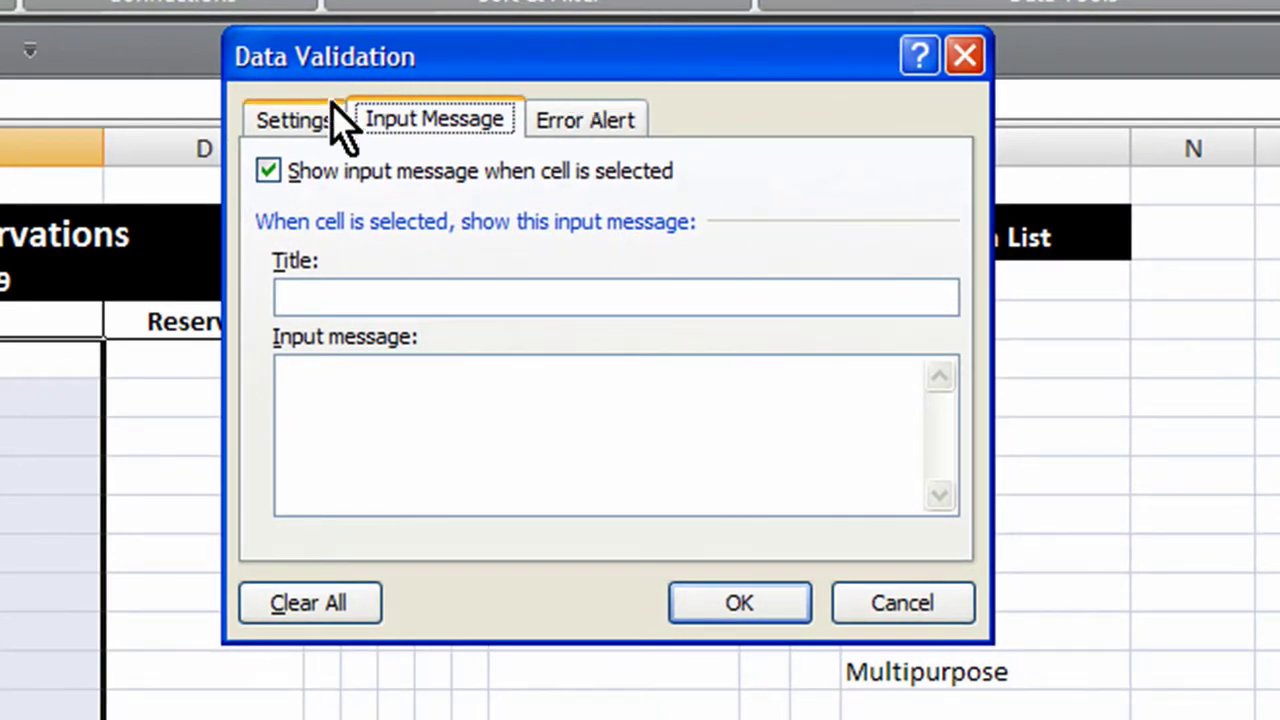
{"action": "left_click", "coordinate": [311, 122]}
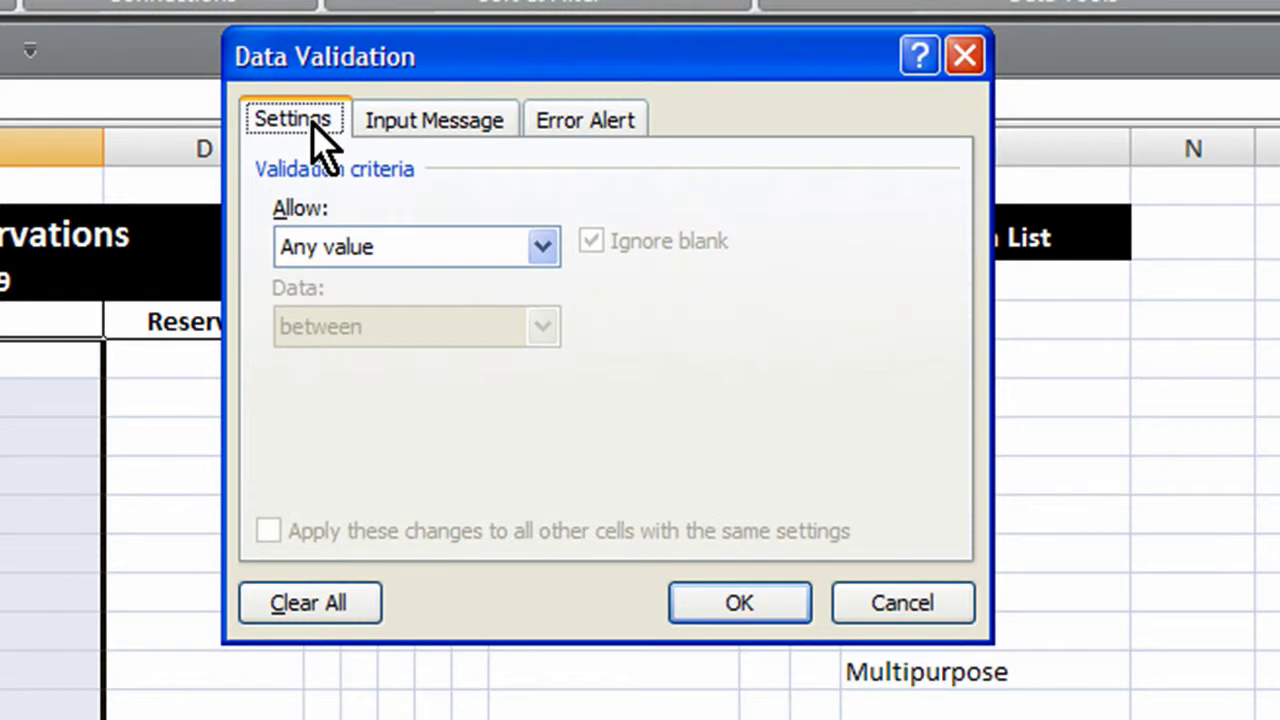
Step: Allow a List for the Room cells, sourced from the Room List =$M$3:$M$13
{"action": "left_click", "coordinate": [380, 247]}
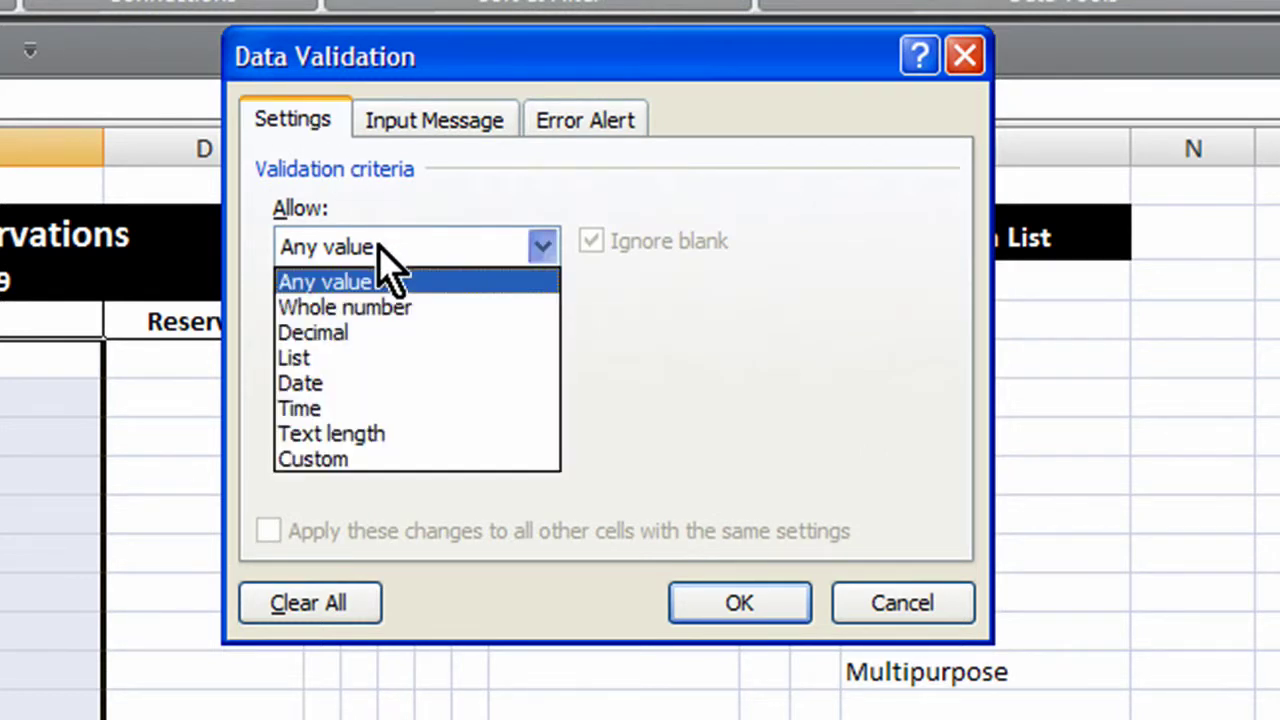
{"action": "left_click", "coordinate": [345, 362]}
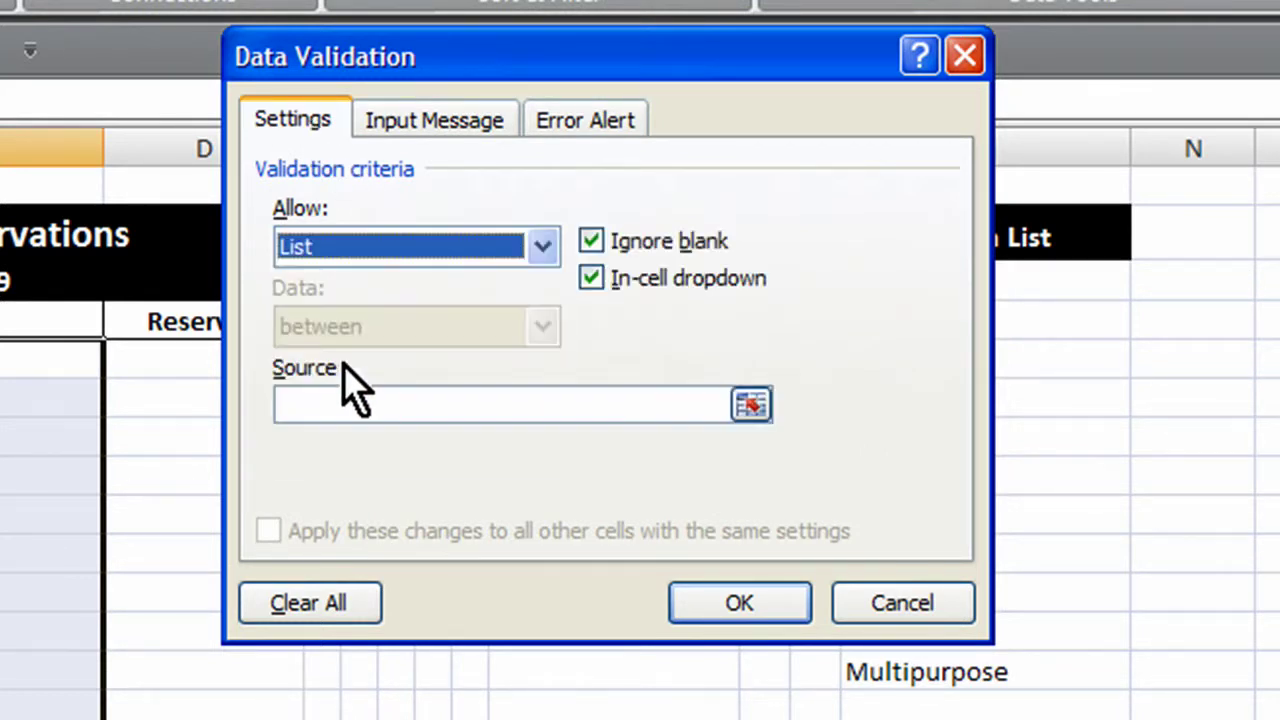
{"action": "left_click", "coordinate": [751, 405]}
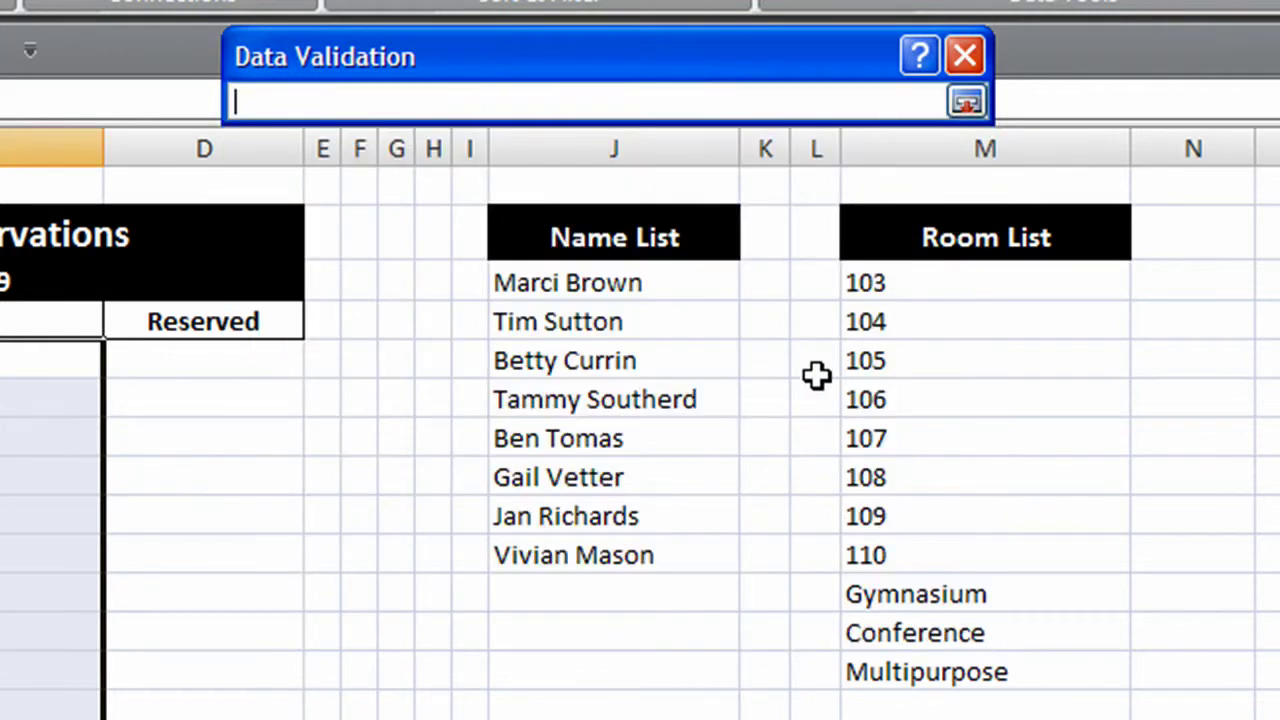
{"action": "left_click_drag", "start_coordinate": [885, 283], "coordinate": [880, 665]}
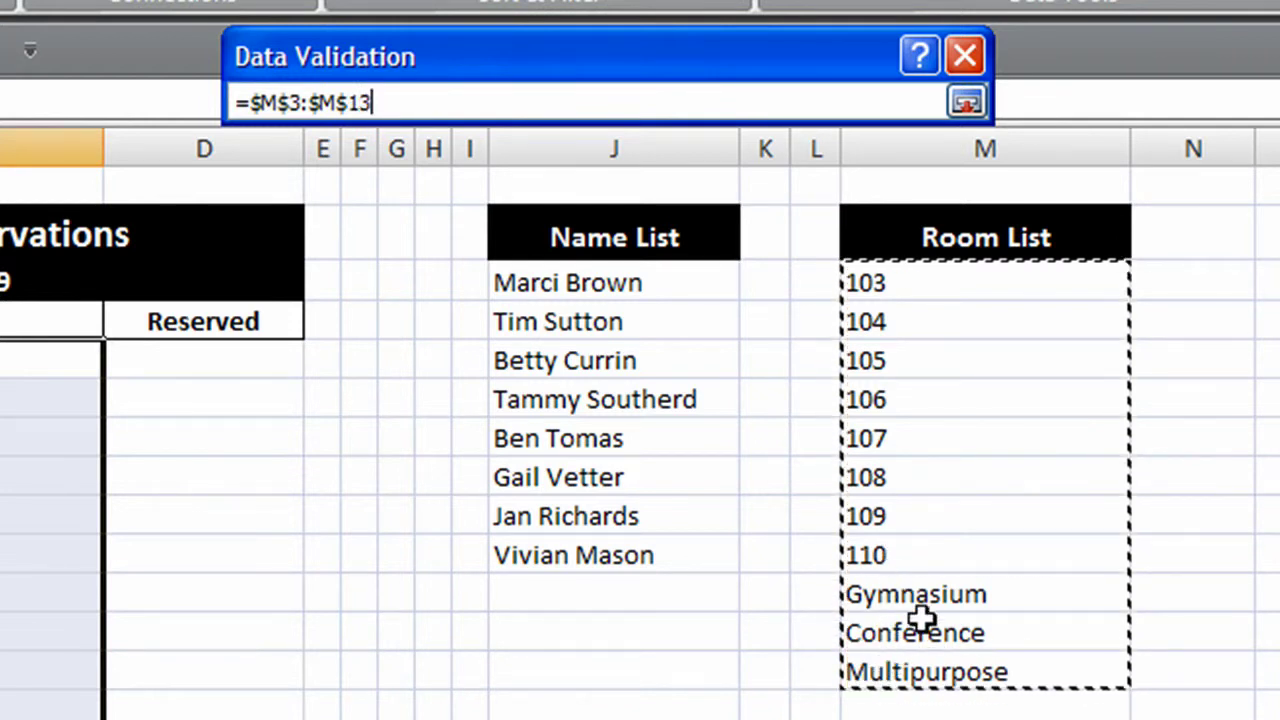
{"action": "left_click", "coordinate": [967, 103]}
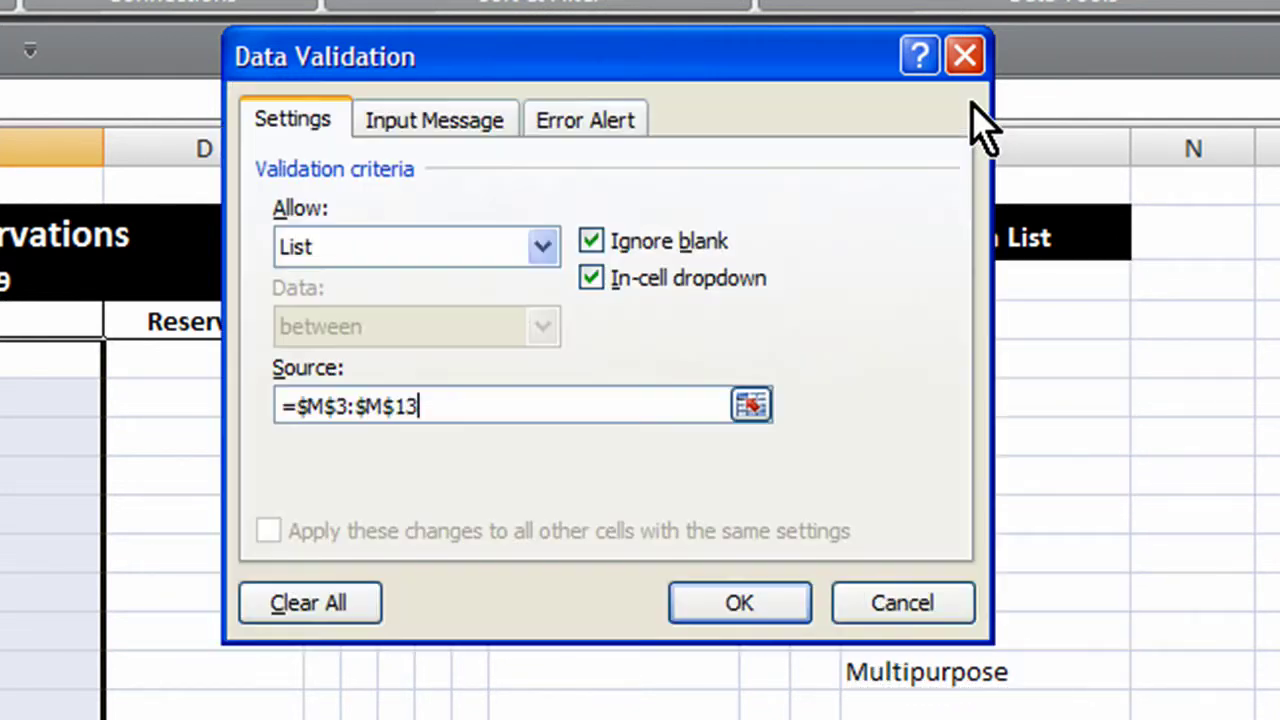
Step: Add input message 'Room Choice': 'Please select from the drop down menu' for the Room cells
{"action": "left_click", "coordinate": [449, 120]}
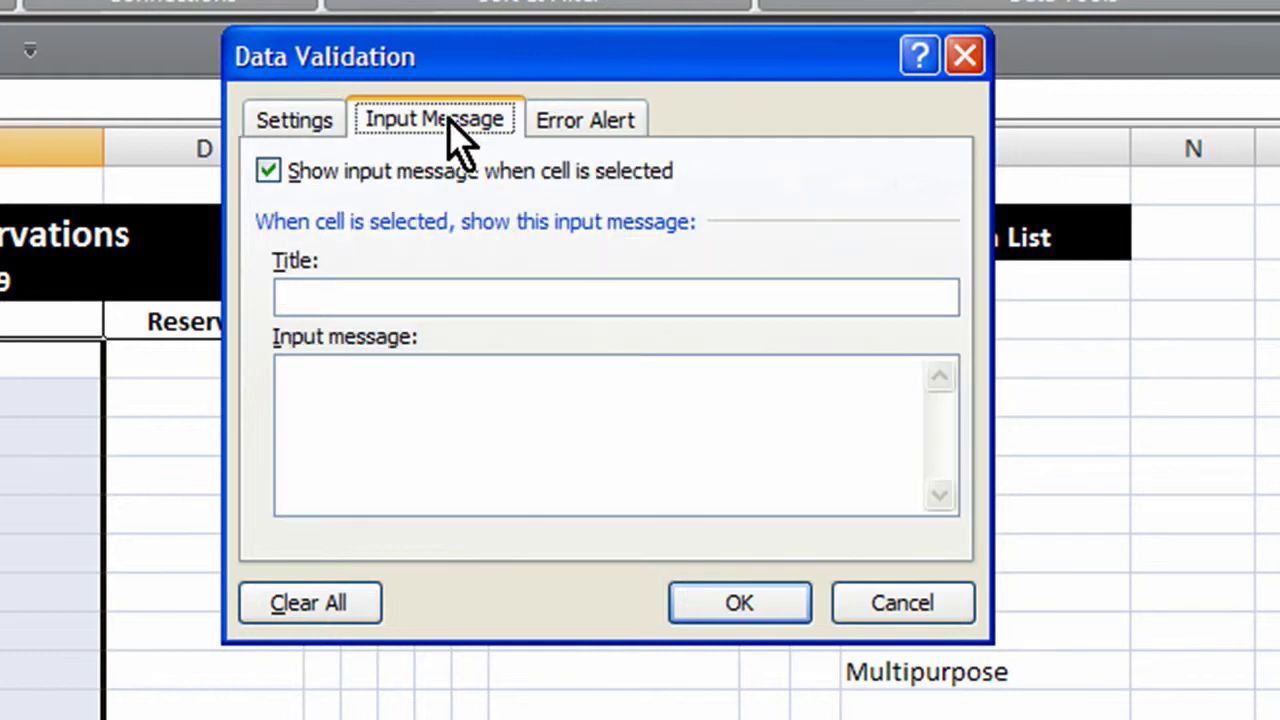
{"action": "left_click", "coordinate": [396, 297]}
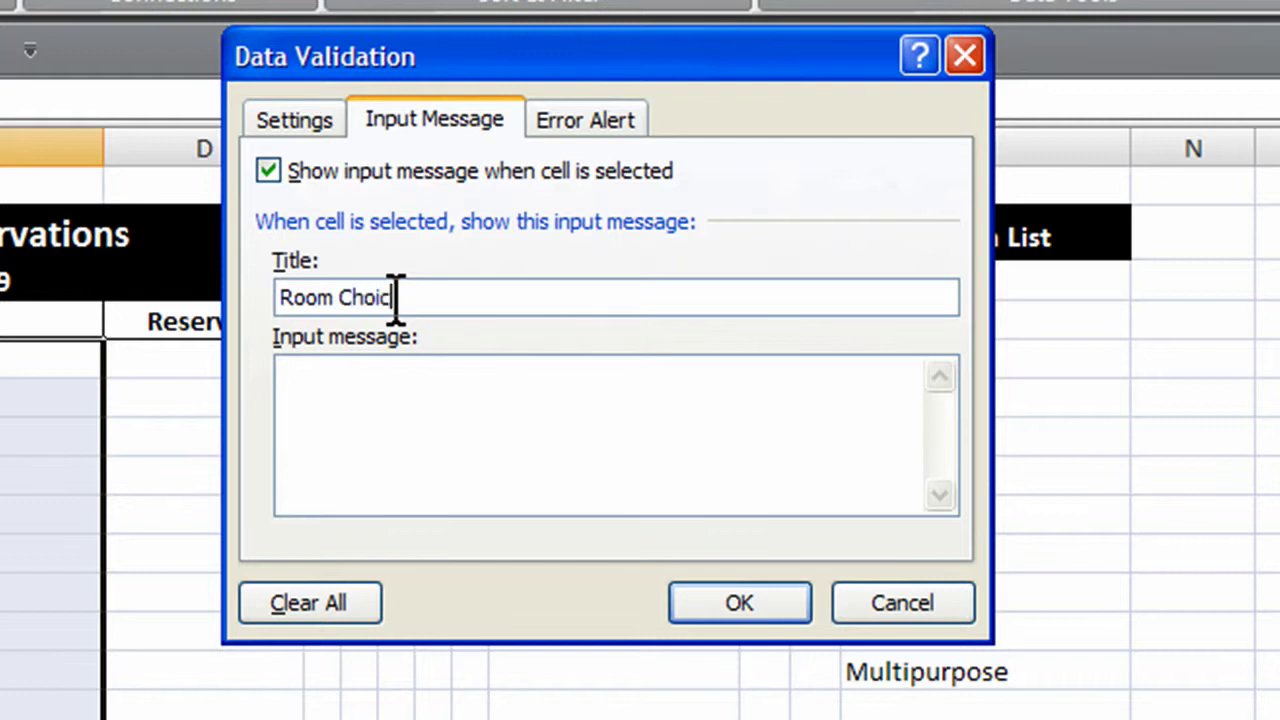
{"action": "left_click", "coordinate": [399, 368]}
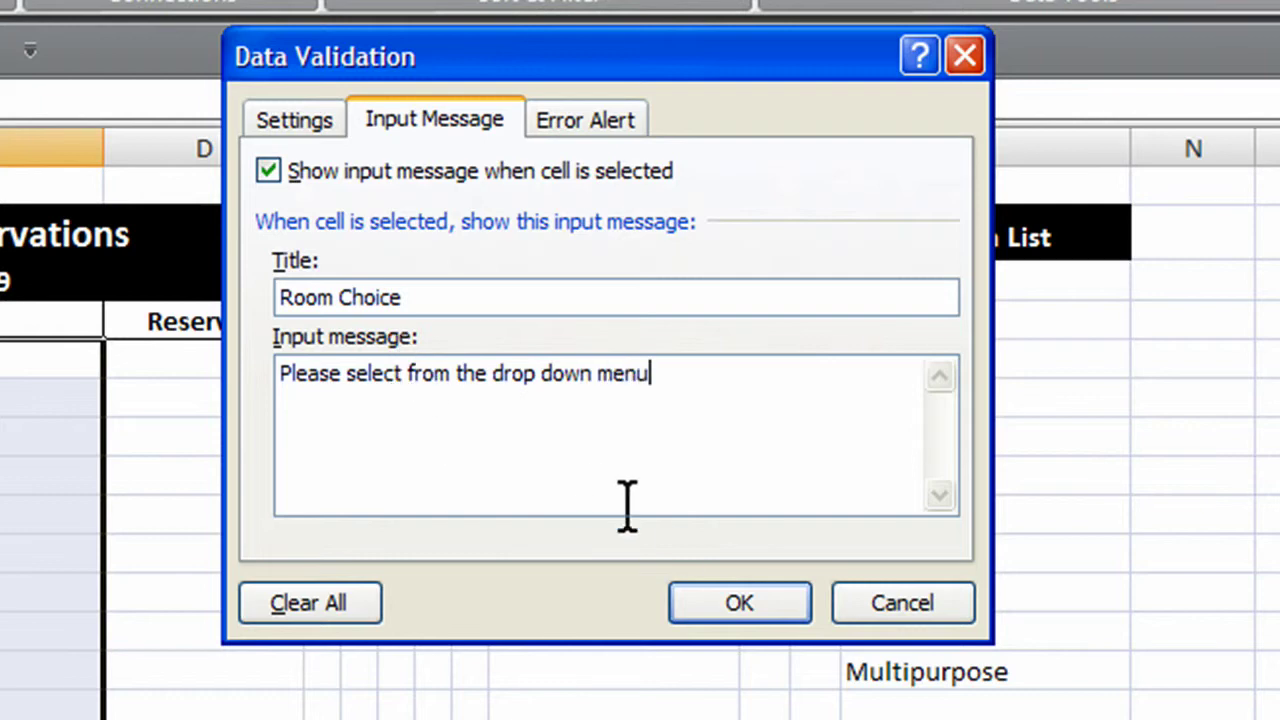
Step: Apply the Room validation, choose Gymnasium in C5, then check the C6 and C7 prompts
{"action": "left_click", "coordinate": [738, 603]}
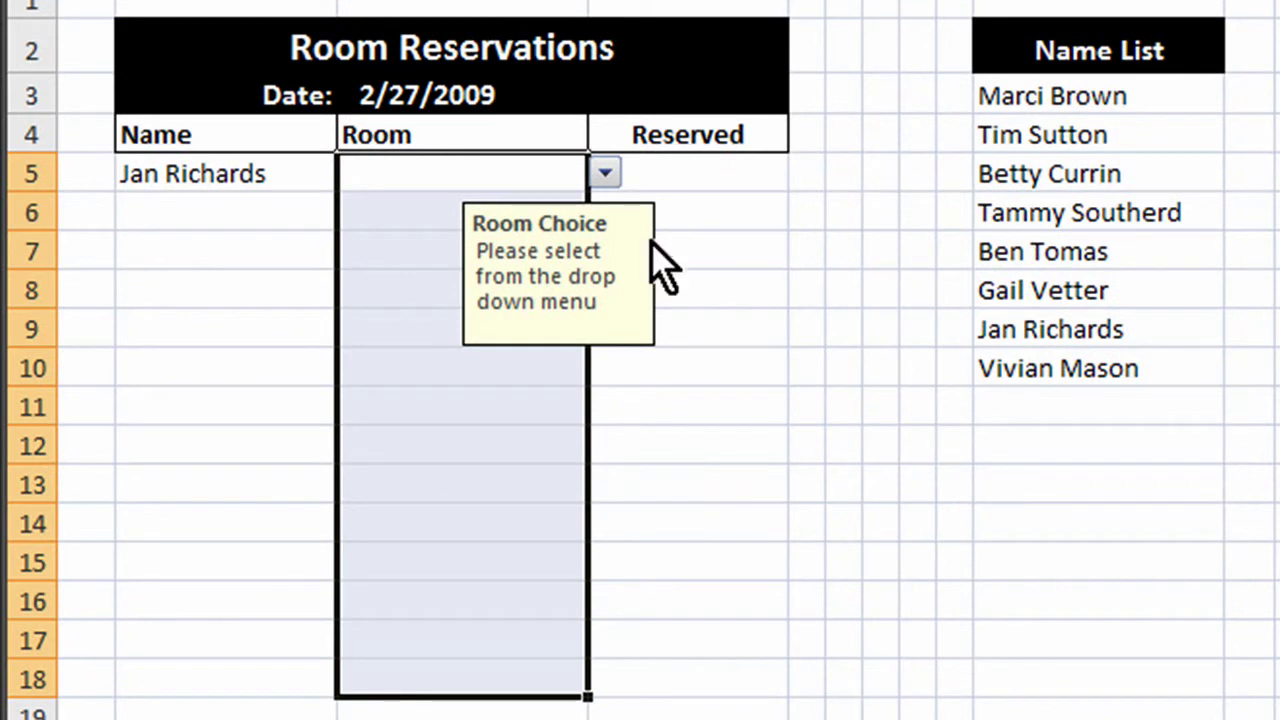
{"action": "left_click", "coordinate": [605, 174]}
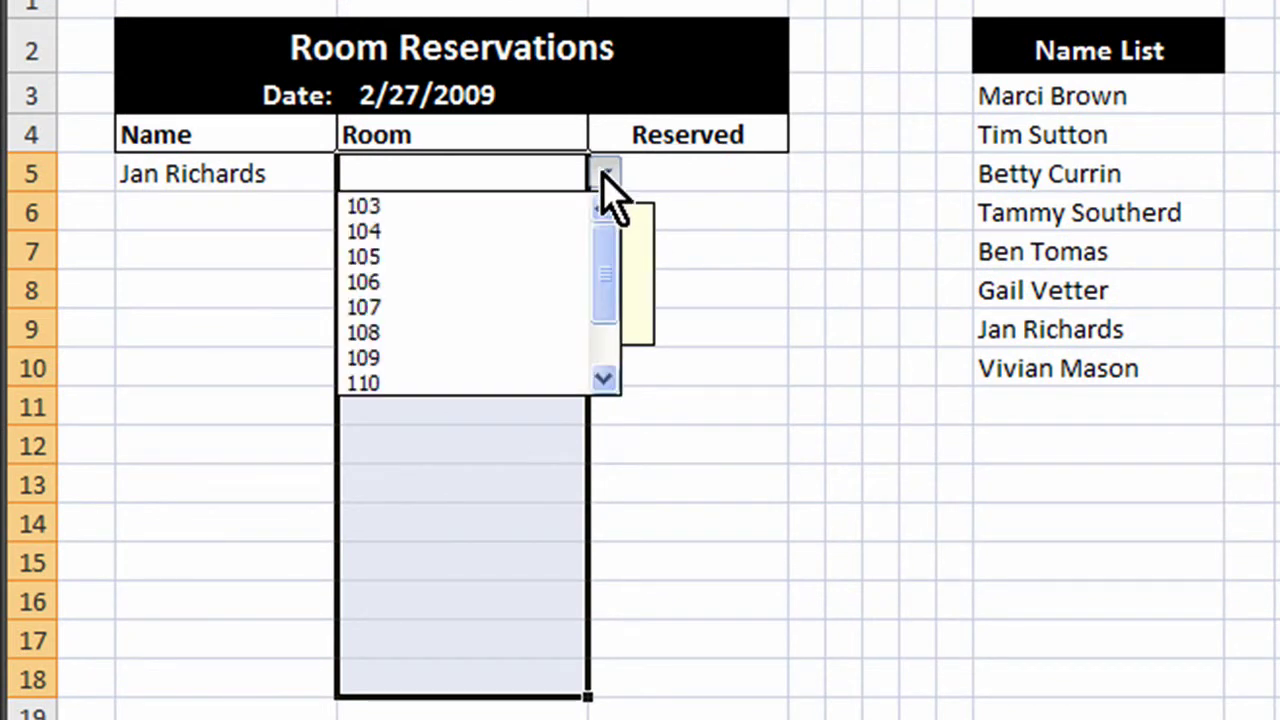
{"action": "left_click_drag", "start_coordinate": [597, 272], "coordinate": [603, 331]}
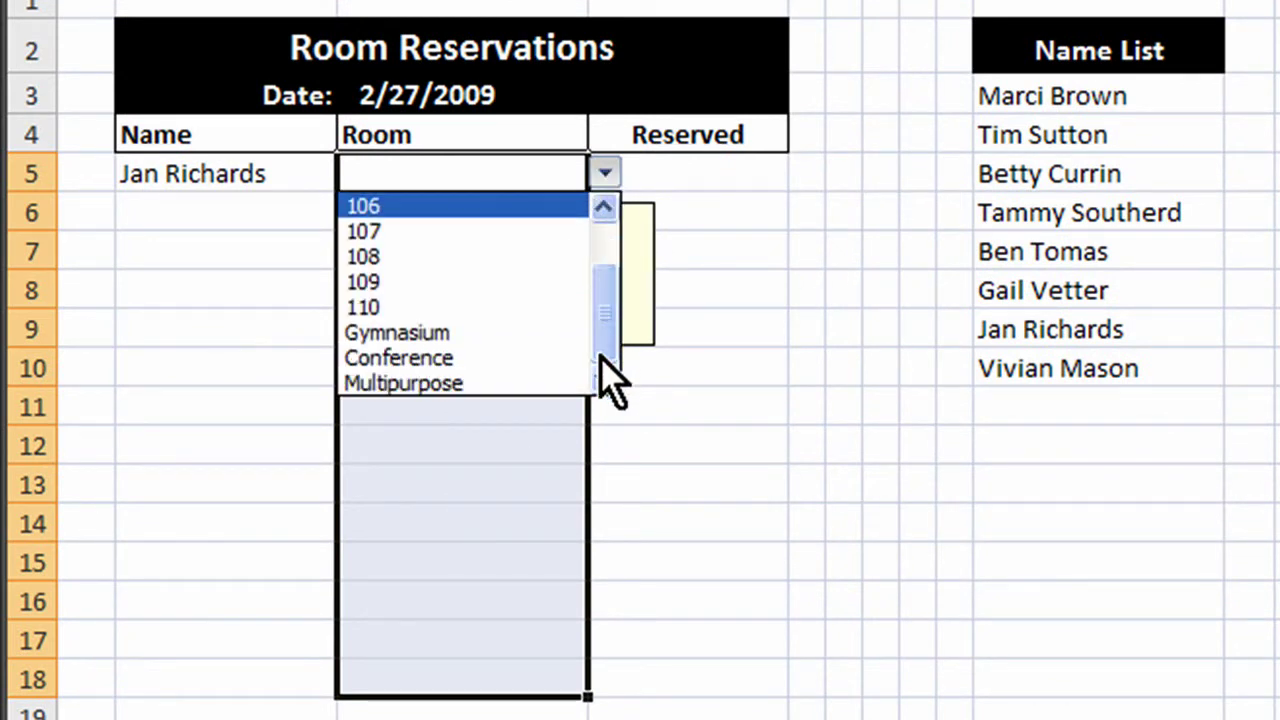
{"action": "left_click", "coordinate": [526, 337]}
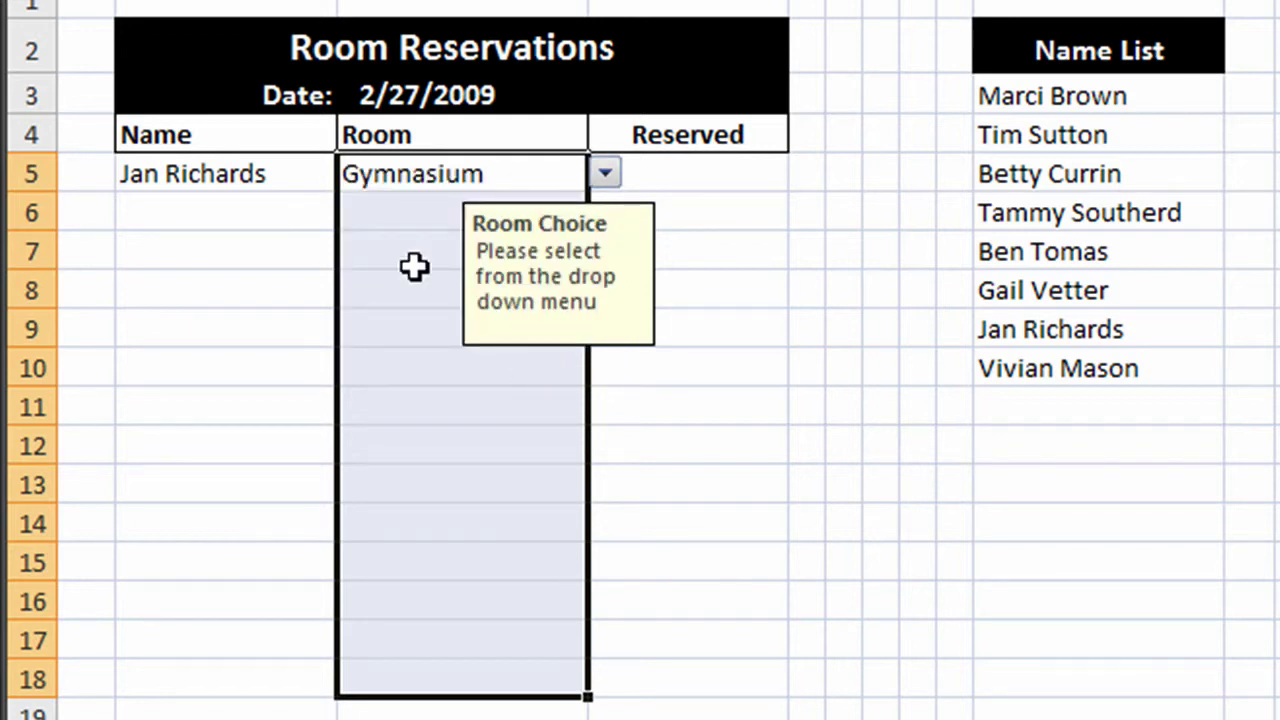
{"action": "left_click", "coordinate": [387, 216]}
{"action": "left_click", "coordinate": [389, 252]}
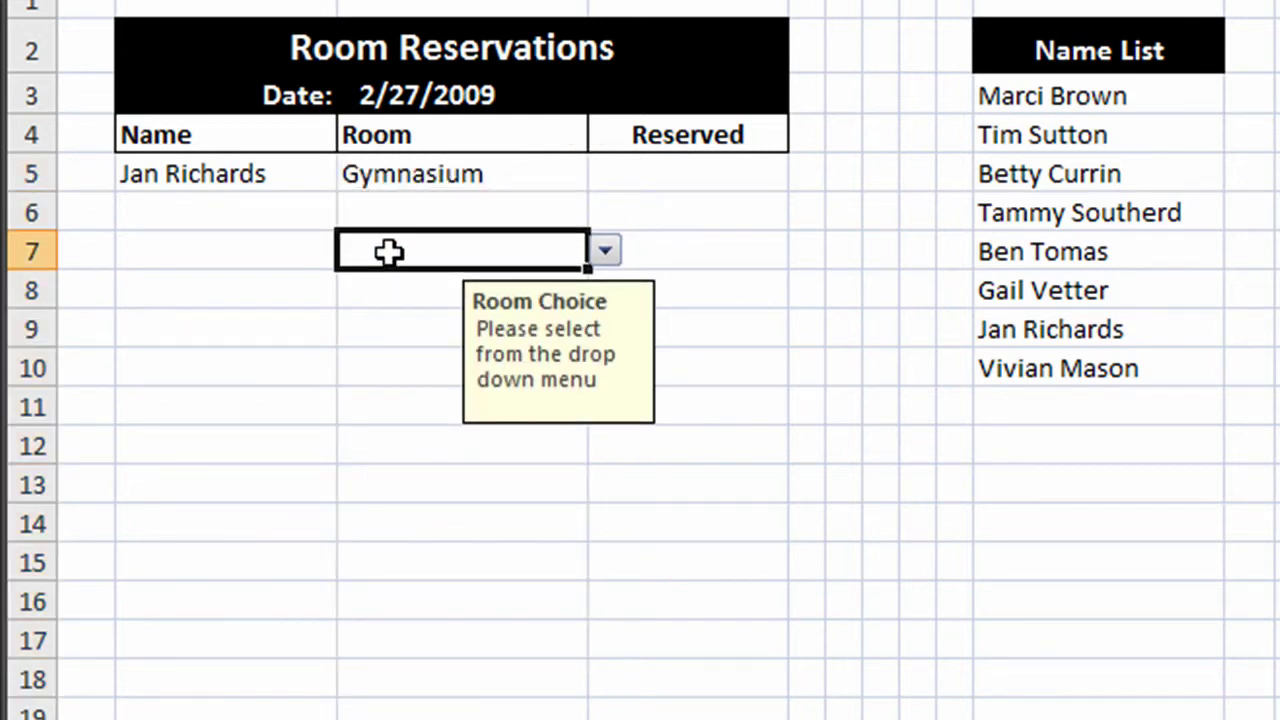